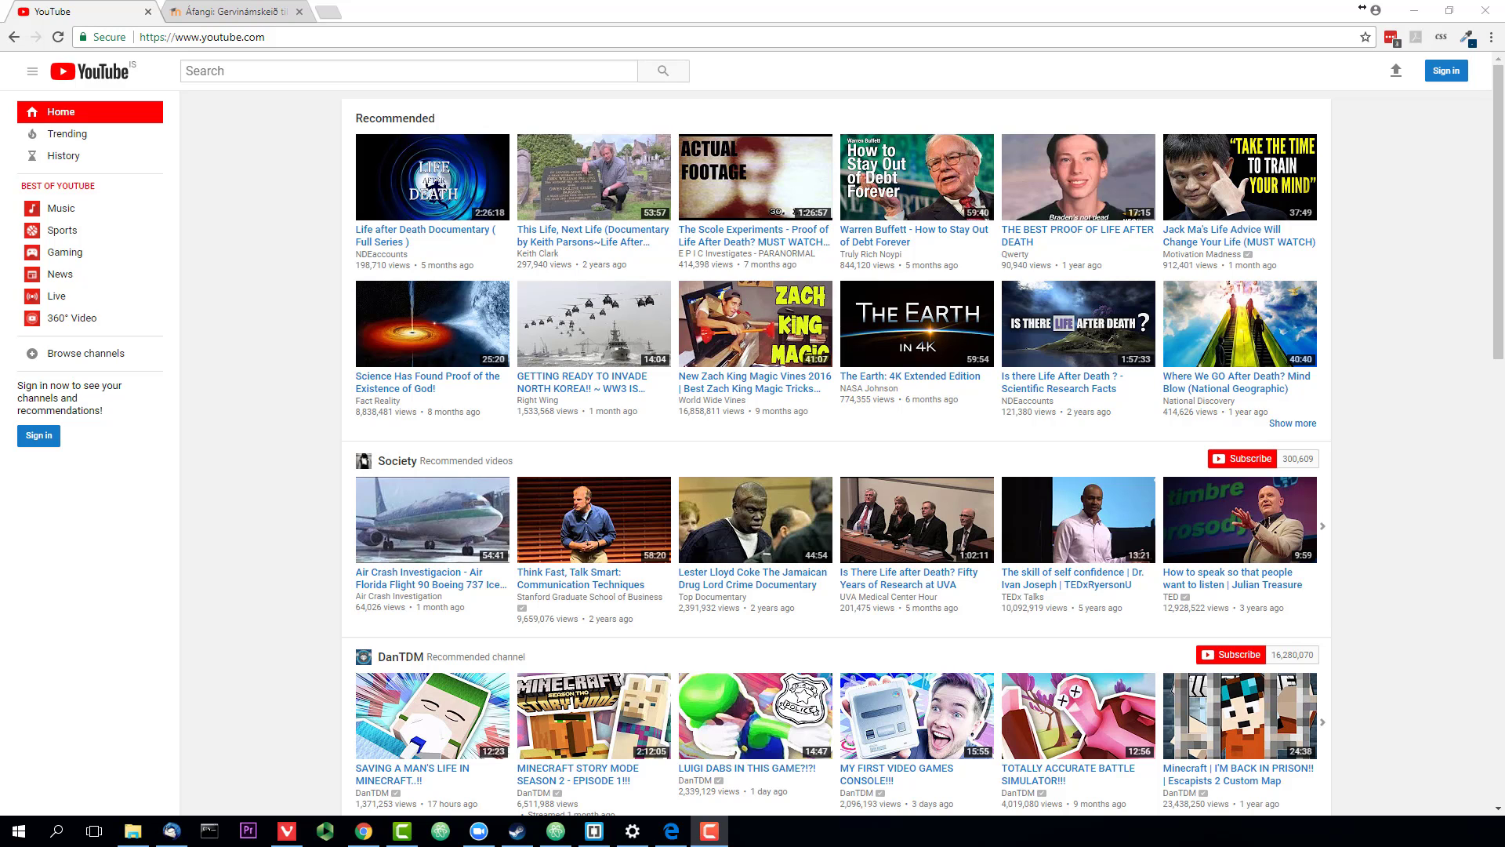
Sign in to YouTube with the hvarertu.is account and its account password, continuing as the personal channel
{"action": "left_click", "coordinate": [625, 72]}
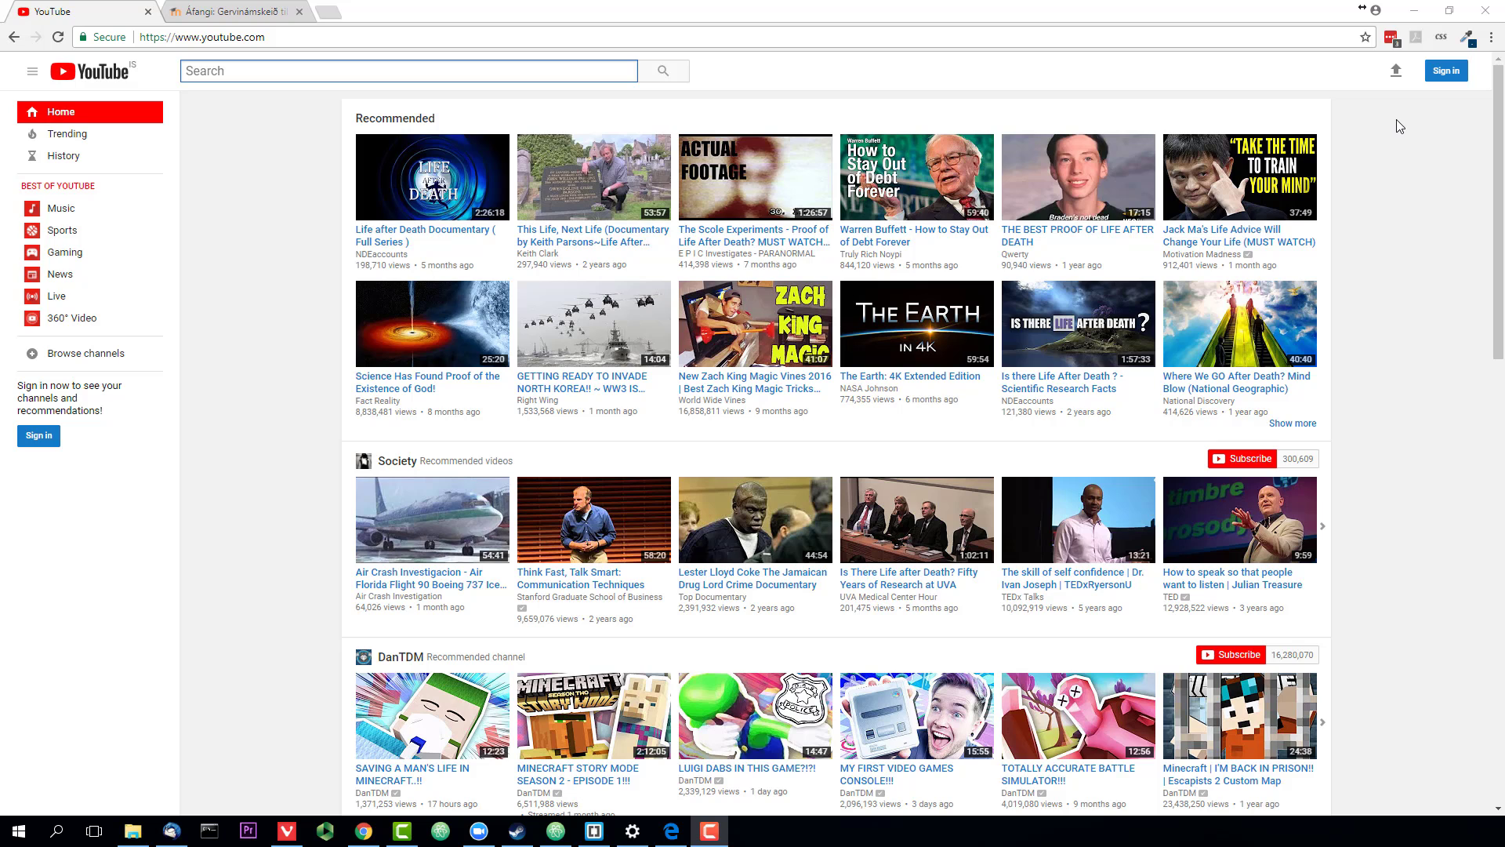
{"action": "left_click", "coordinate": [1445, 73]}
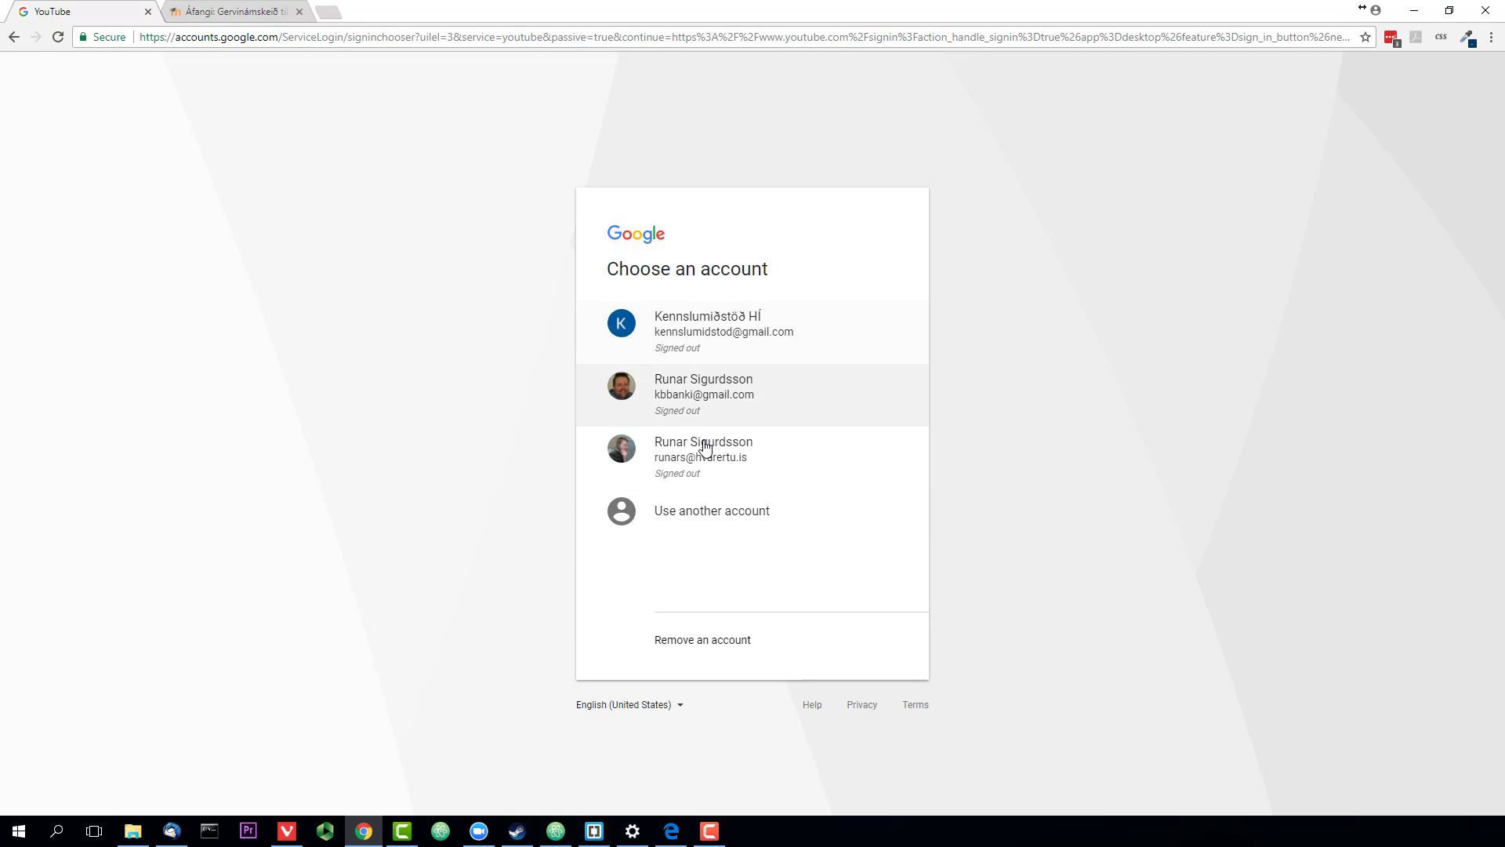
{"action": "left_click", "coordinate": [740, 464]}
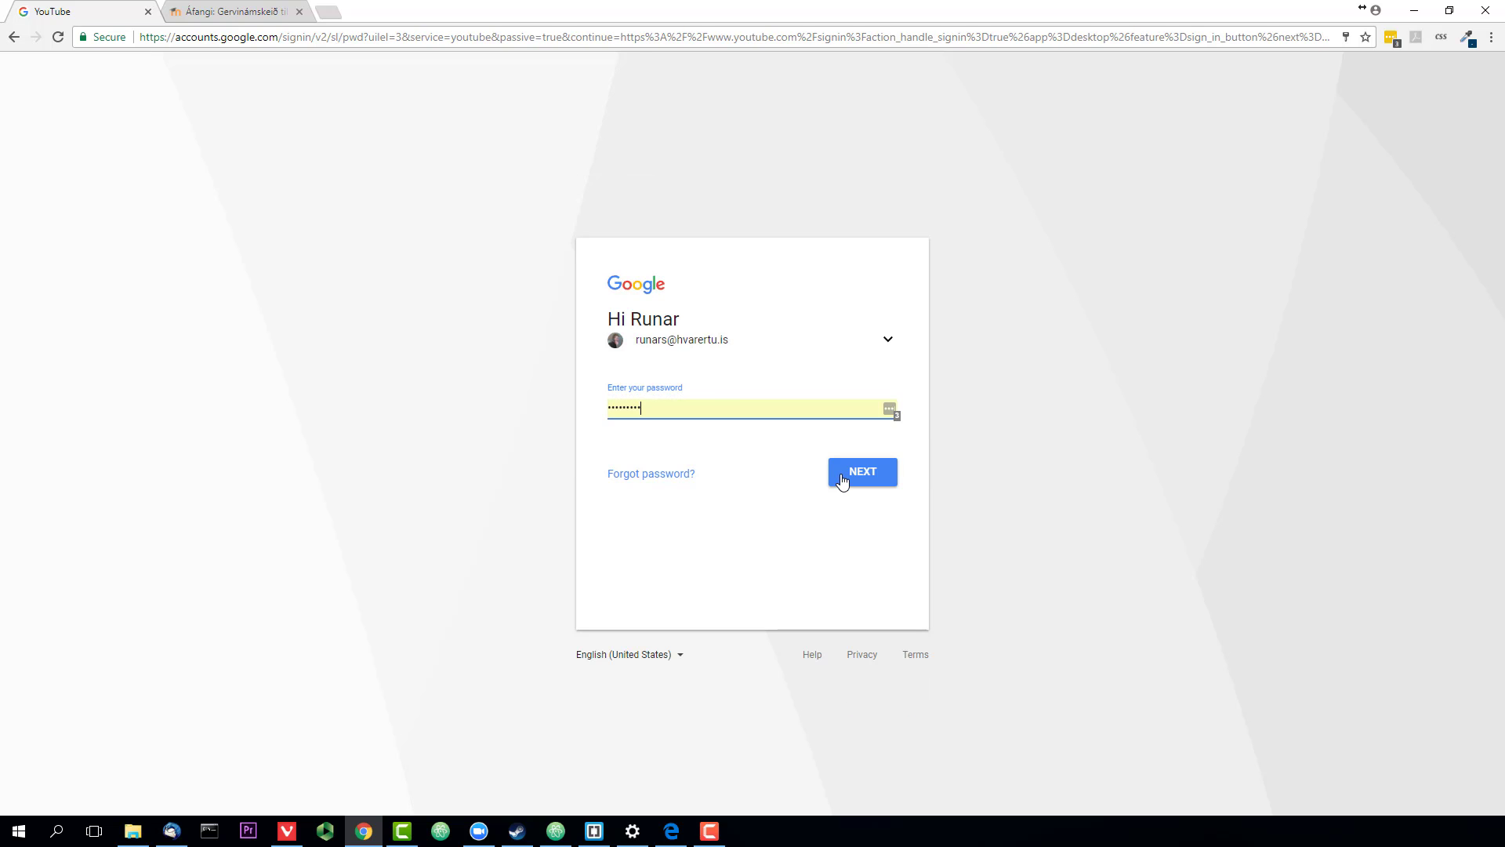
{"action": "left_click", "coordinate": [855, 481]}
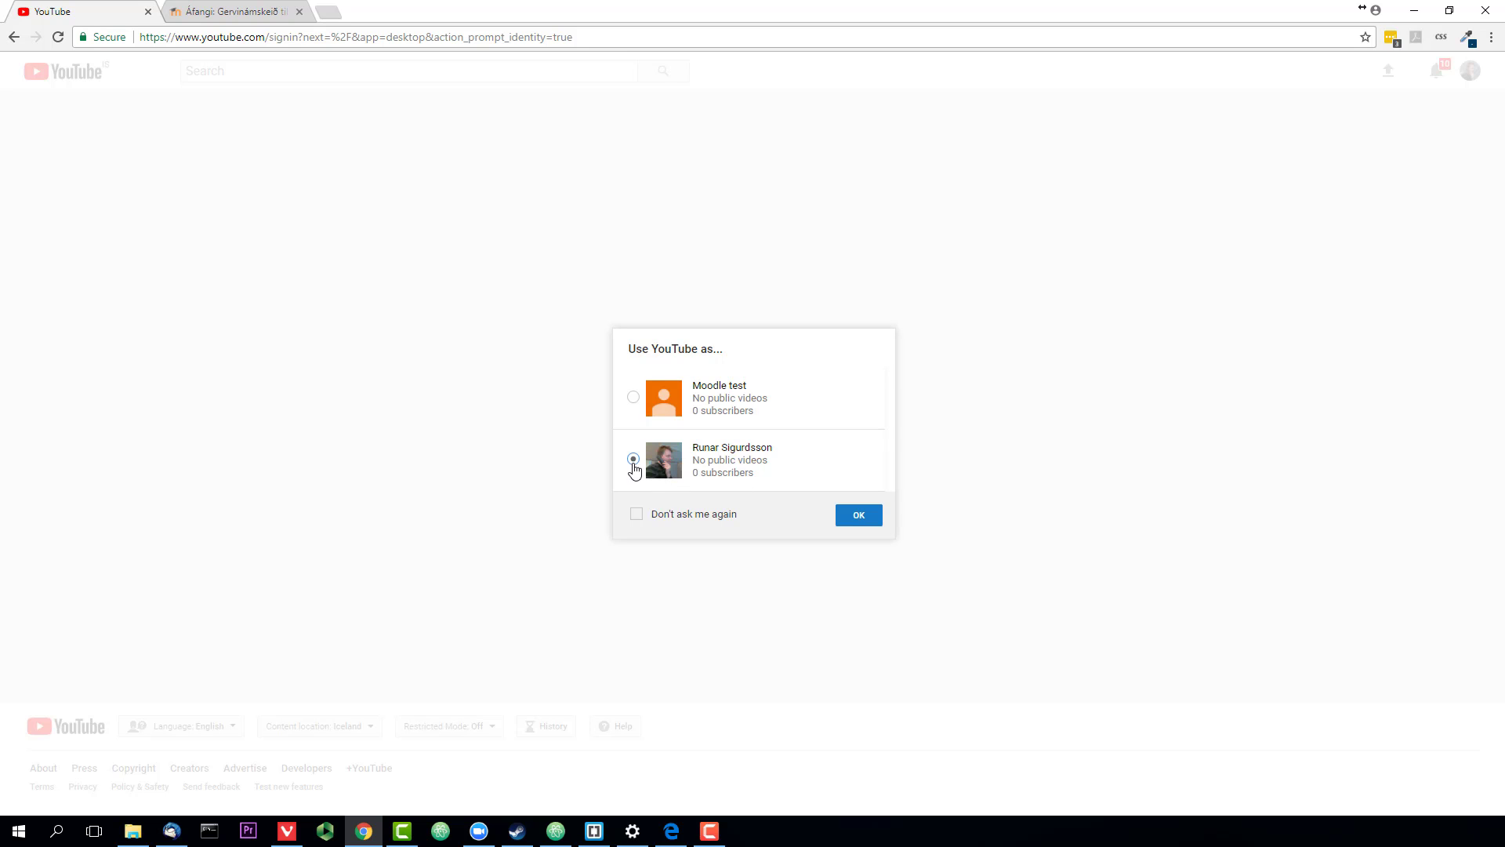
{"action": "left_click", "coordinate": [860, 523]}
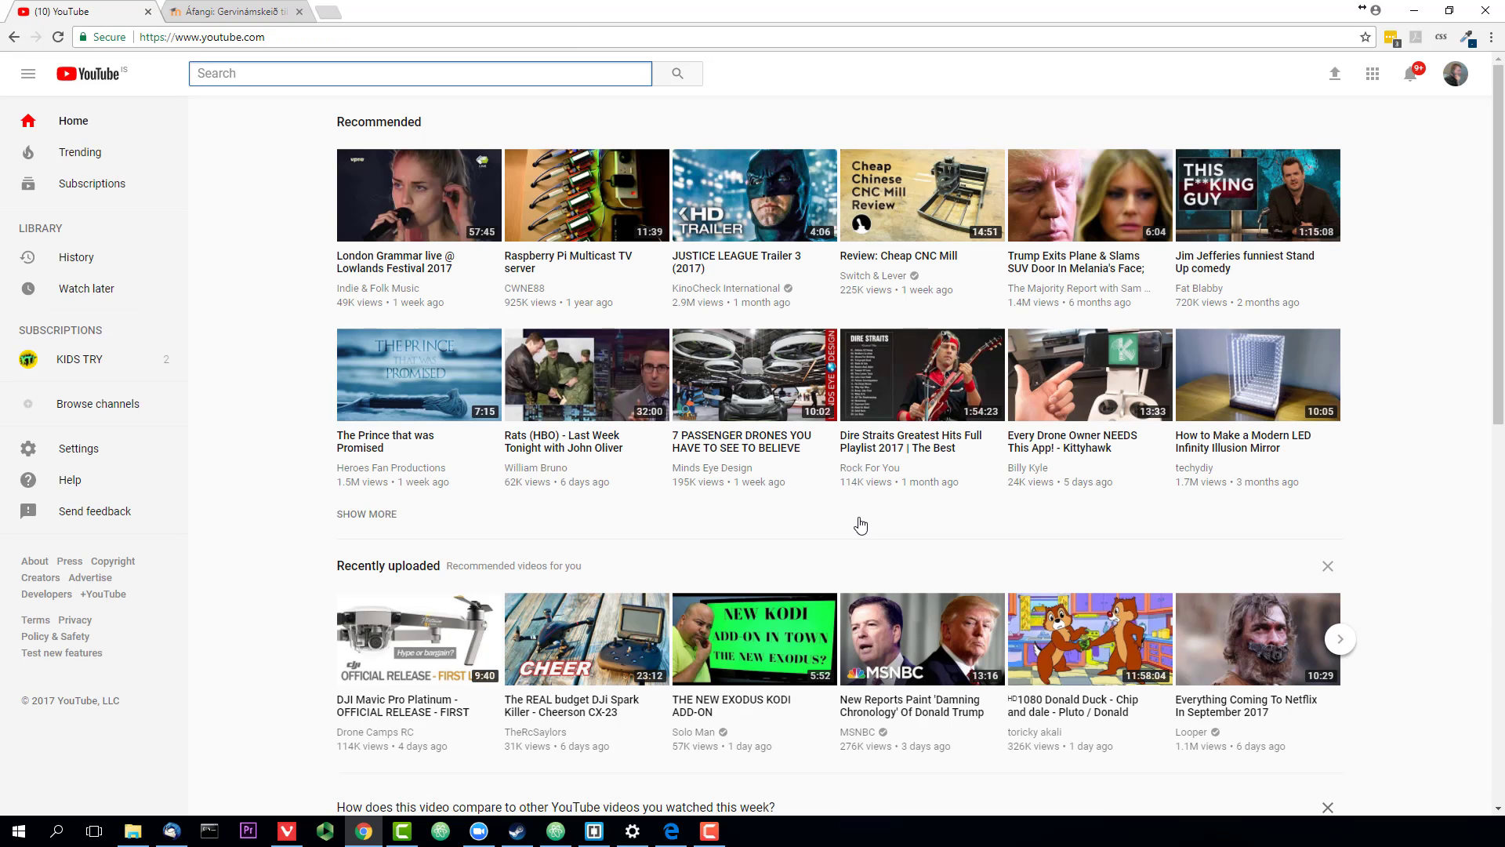
Switch the active YouTube account to the Moodle test channel
{"action": "left_click", "coordinate": [1456, 78]}
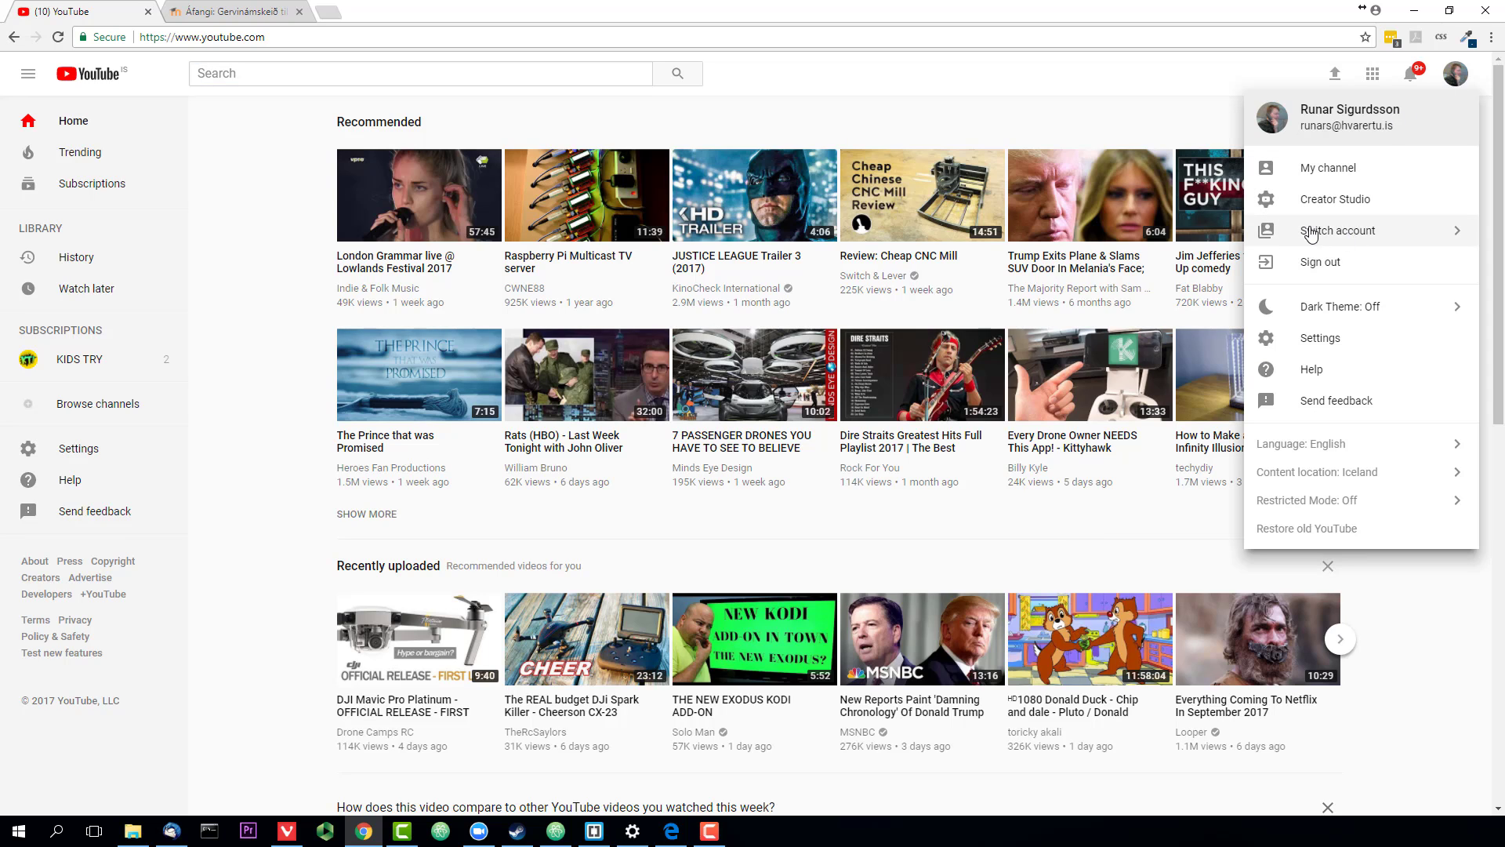
{"action": "left_click", "coordinate": [1336, 231]}
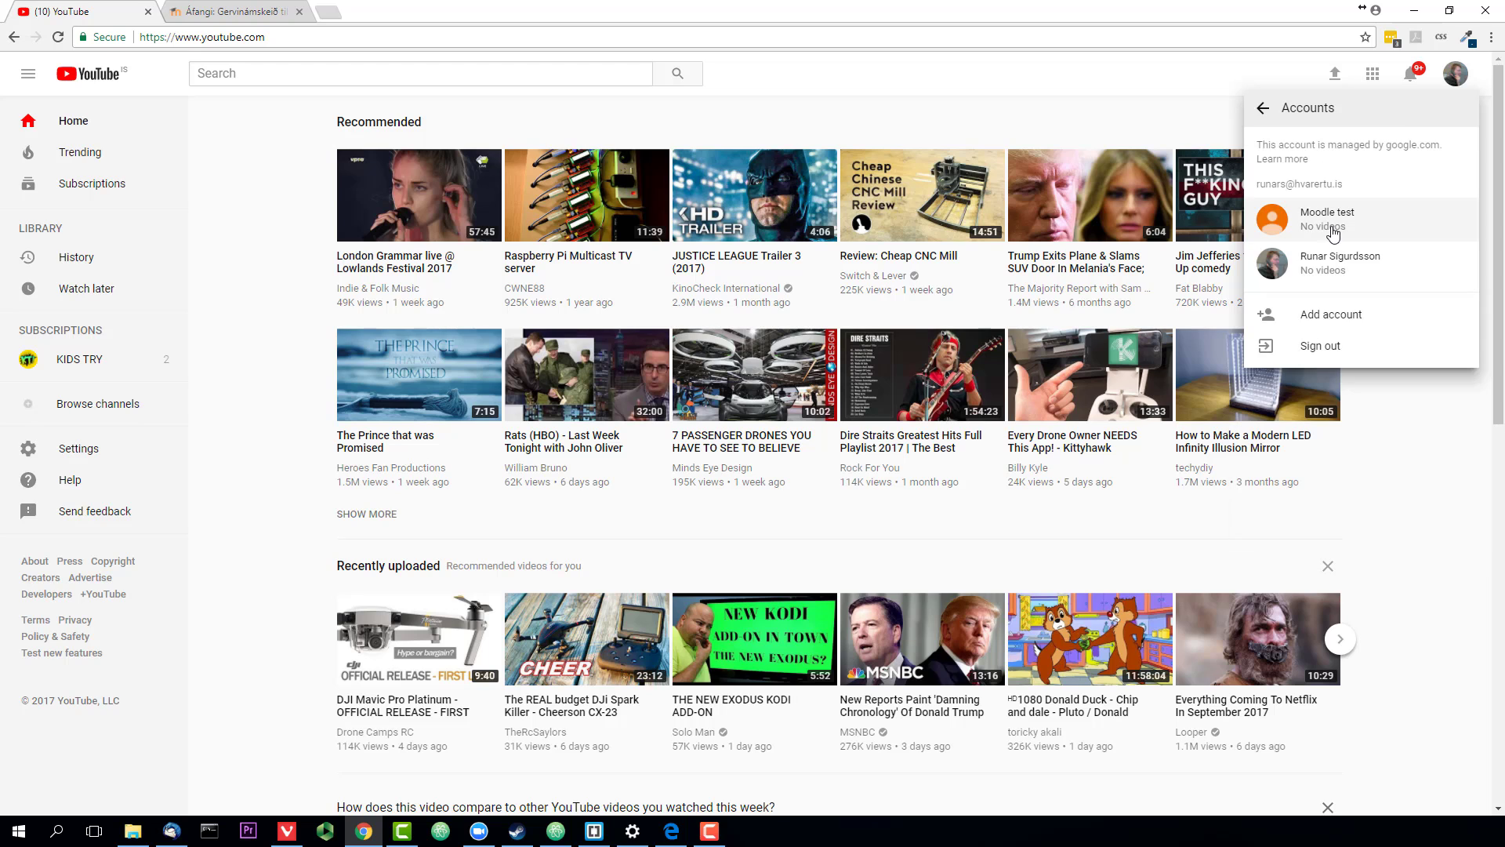
{"action": "left_click", "coordinate": [1298, 219]}
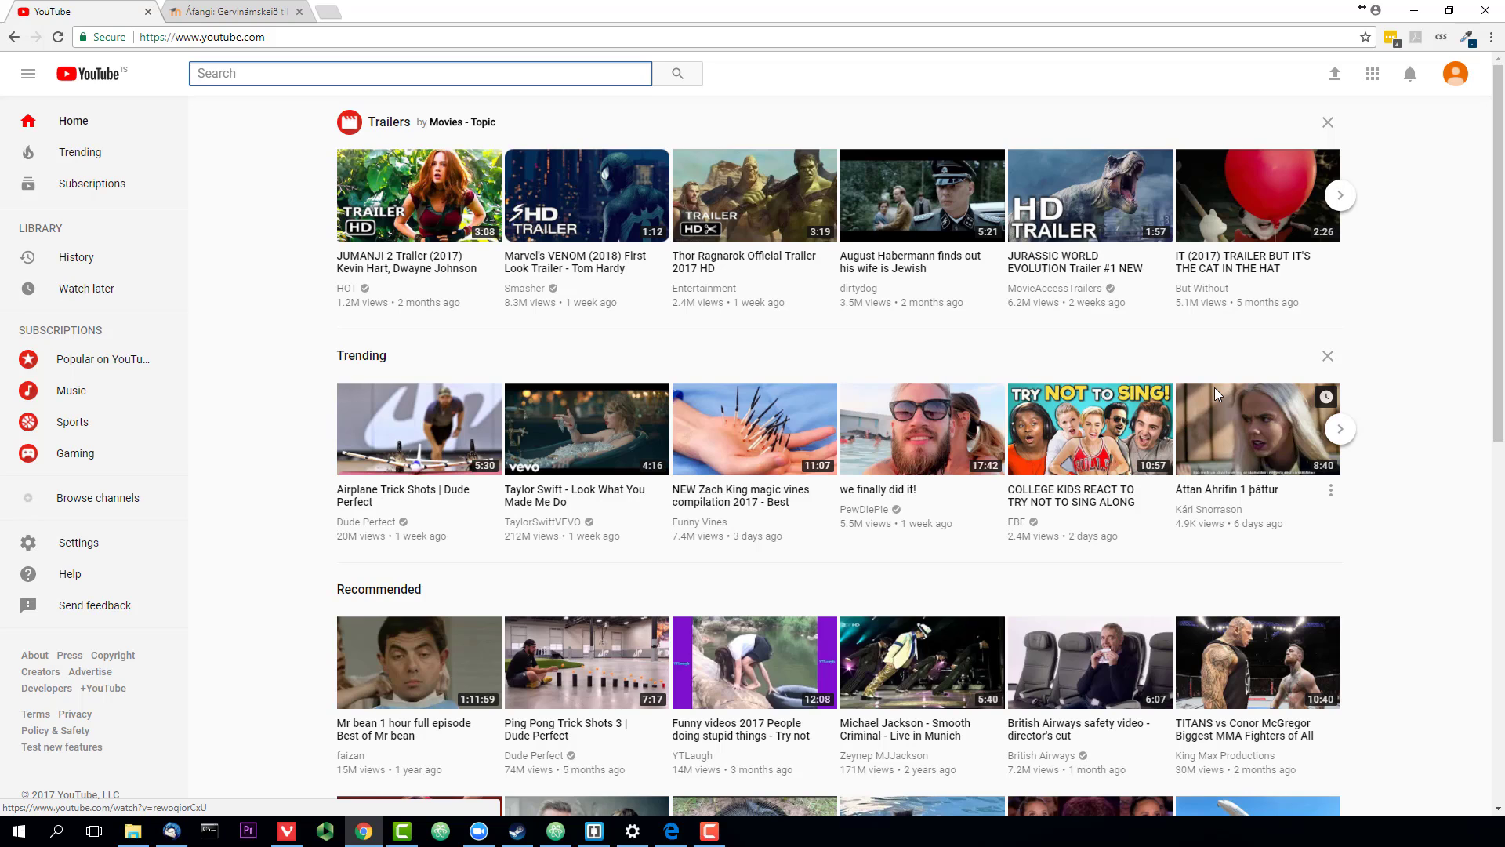
Open the video Kennsluupptaka 5.9 2017 from Creator Studio's Video Manager and pause its playback
{"action": "left_click", "coordinate": [1456, 75]}
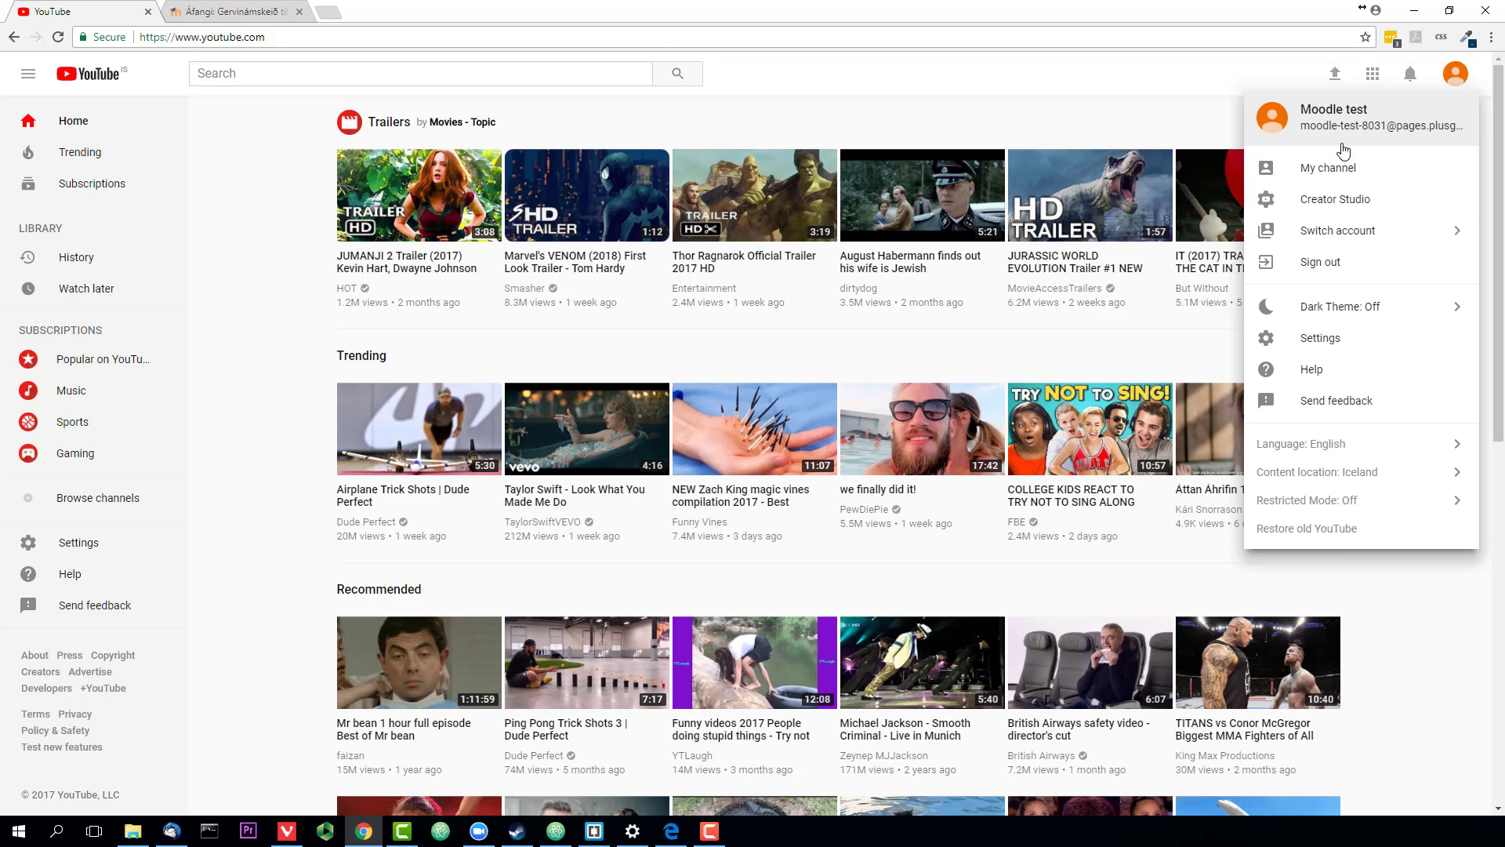
{"action": "left_click", "coordinate": [1353, 203]}
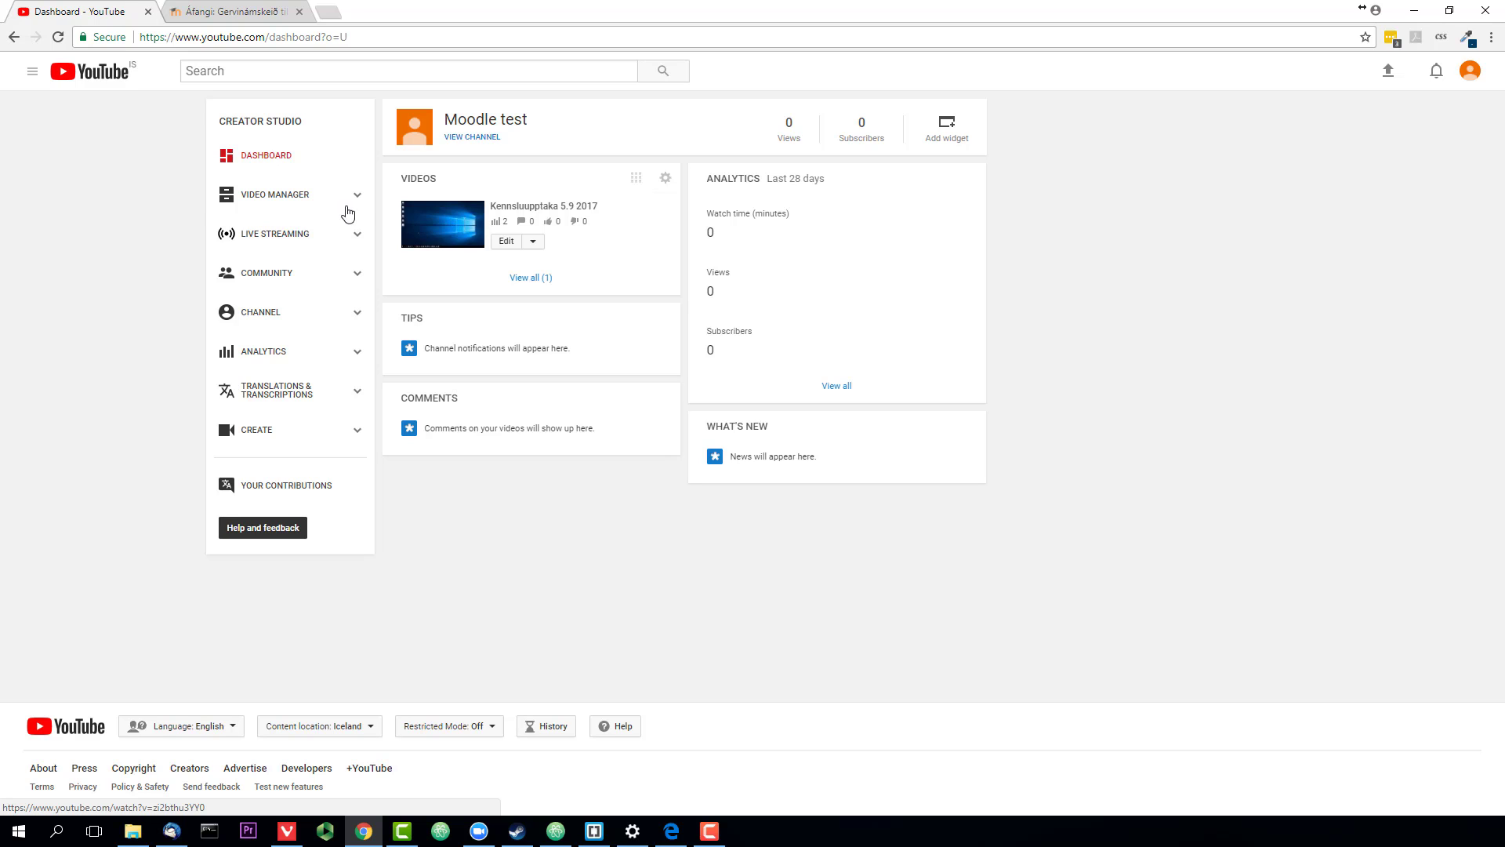
{"action": "left_click", "coordinate": [287, 201]}
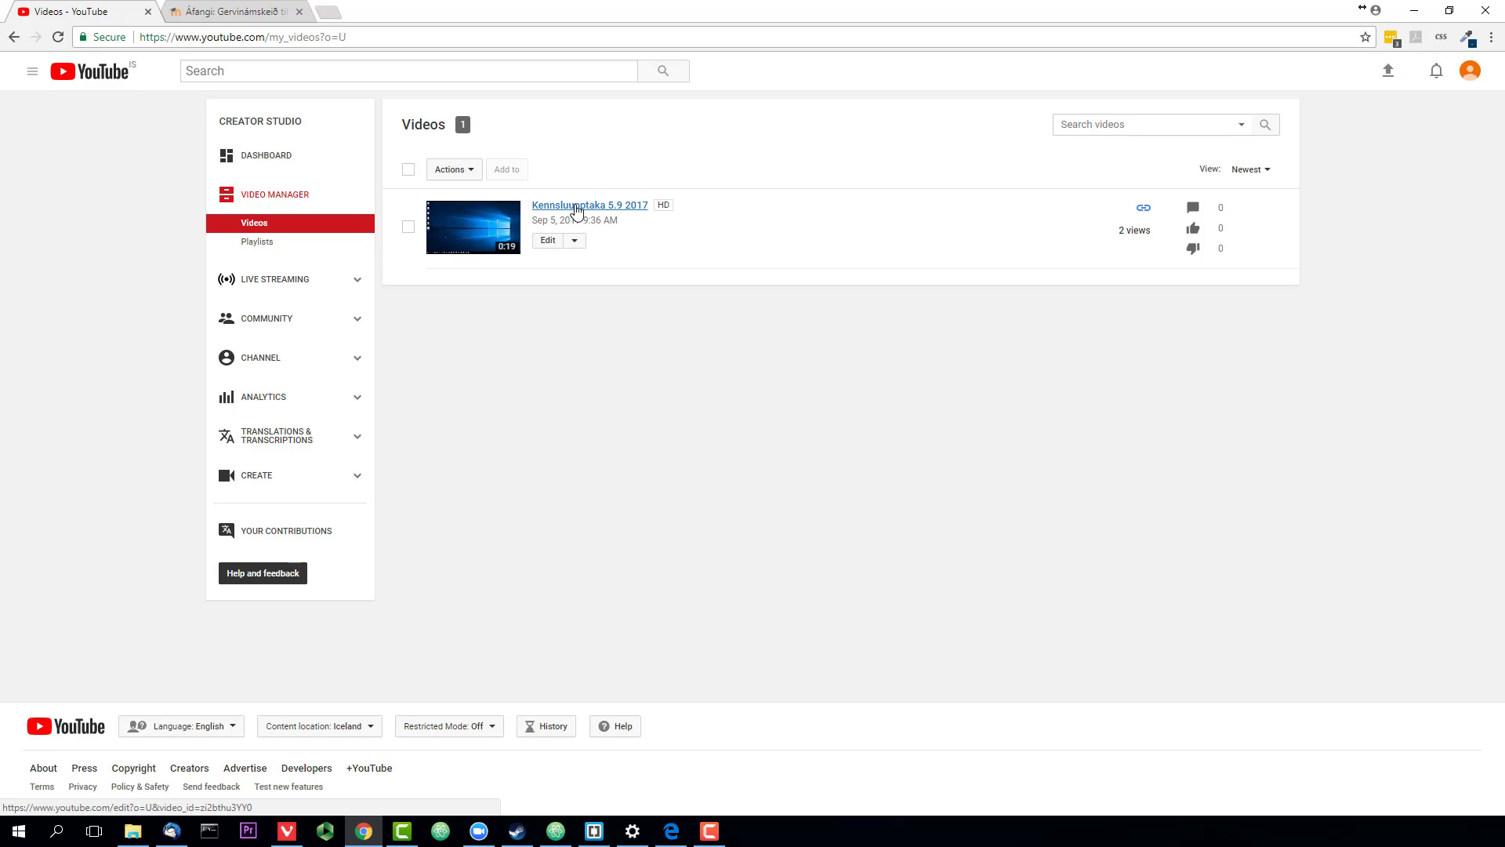
{"action": "left_click", "coordinate": [473, 230]}
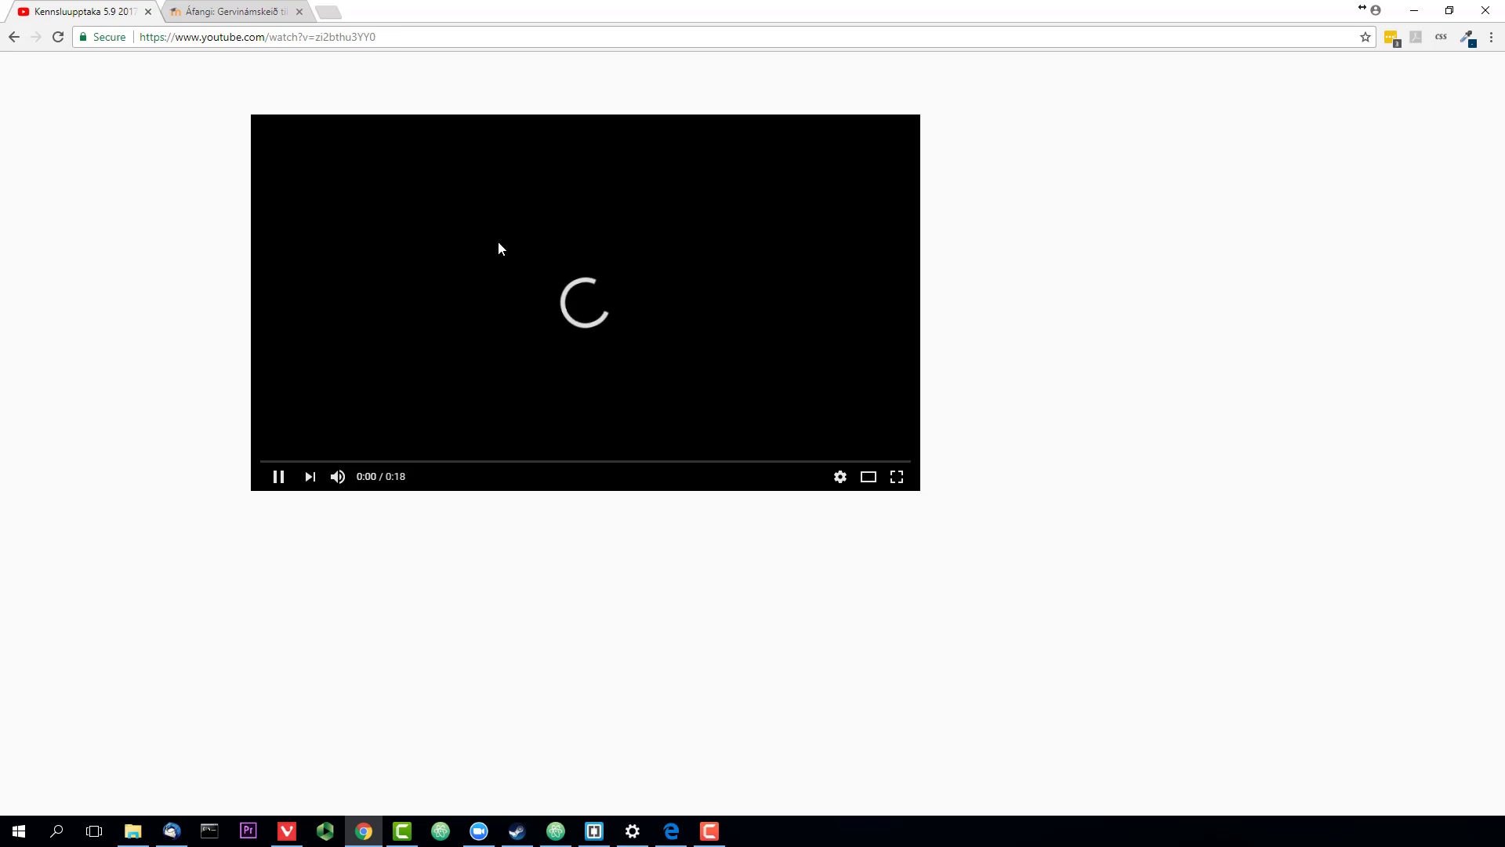
{"action": "left_click", "coordinate": [275, 481]}
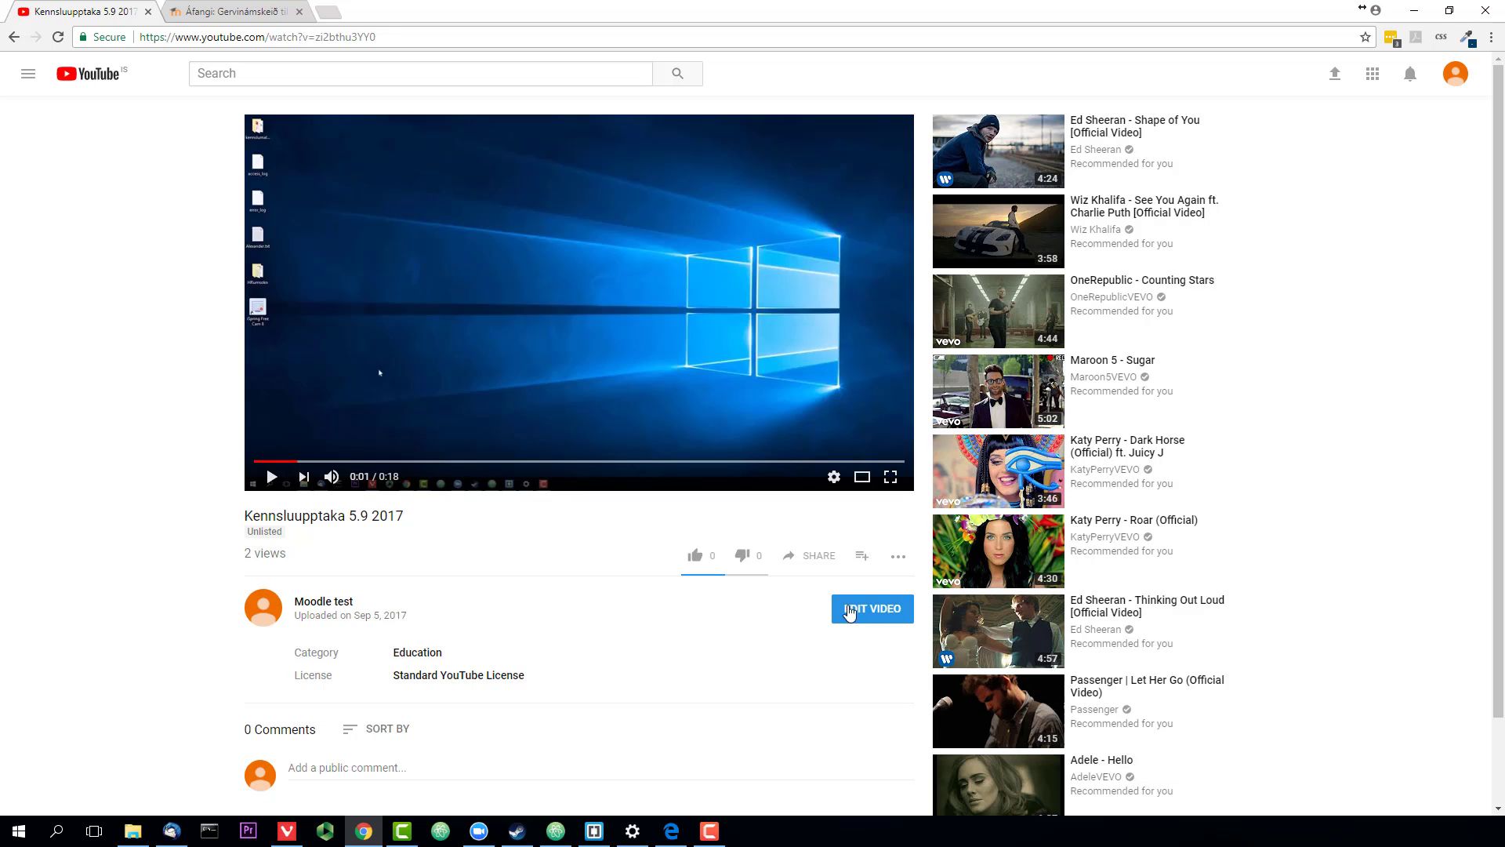
Copy the share link of the Kennsluupptaka 5.9 2017 video
{"action": "left_click", "coordinate": [812, 558]}
{"action": "key", "text": "ctrl+c"}
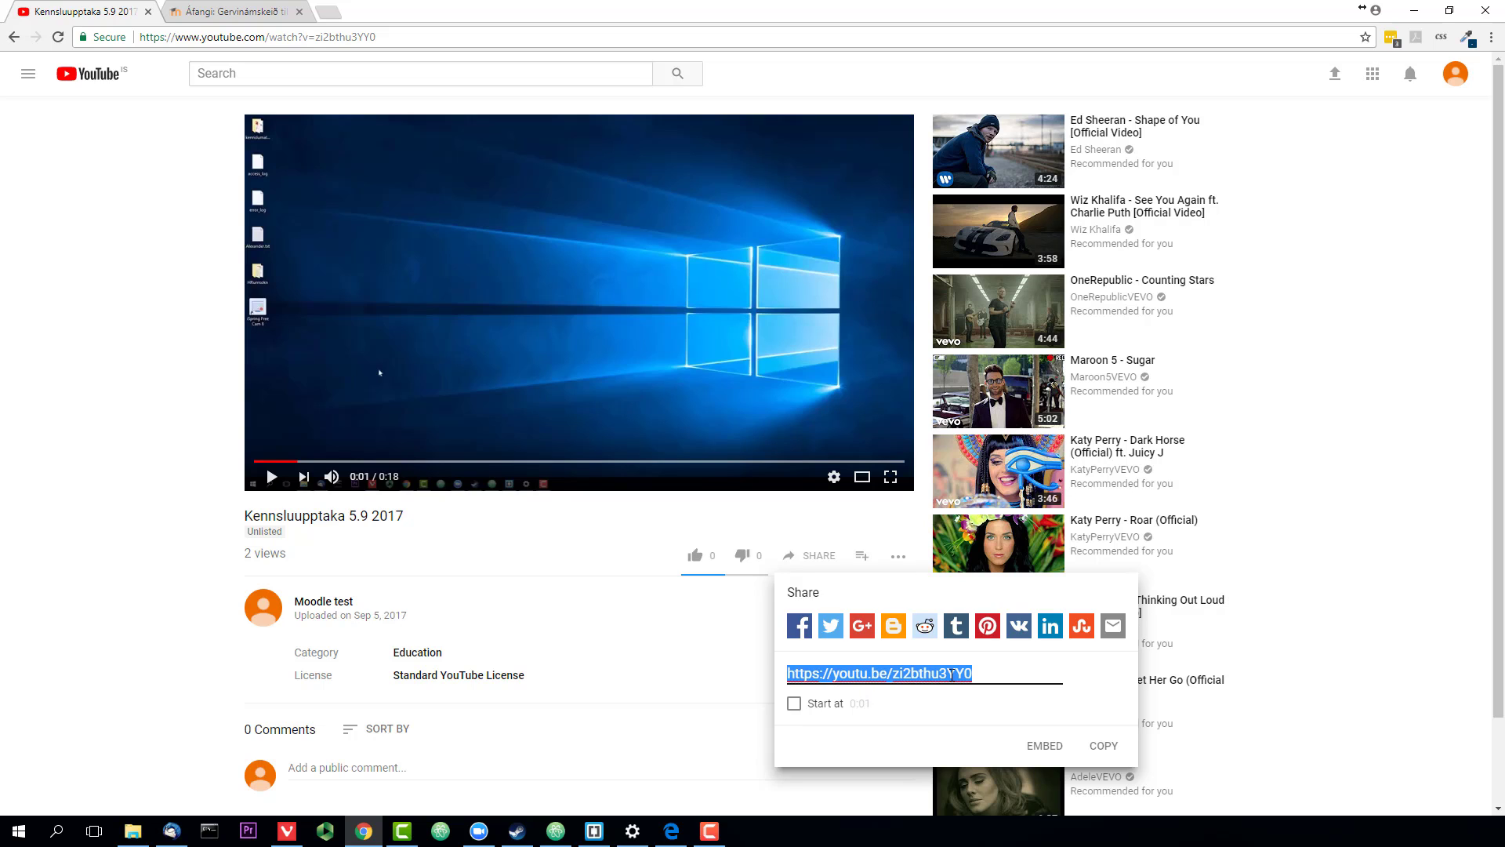
{"action": "right_click", "coordinate": [952, 674]}
{"action": "left_click", "coordinate": [1011, 454]}
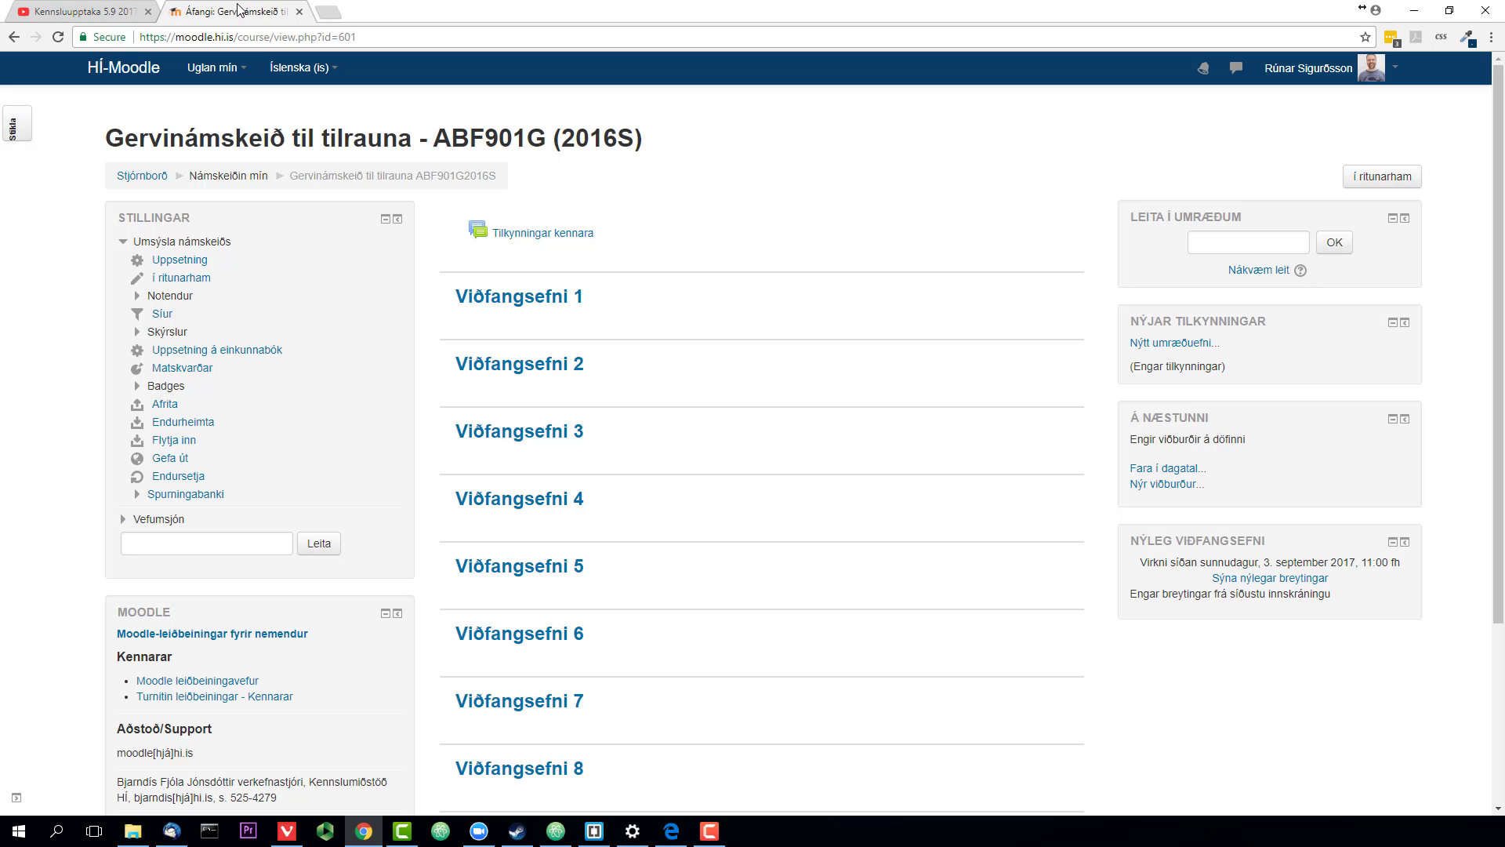
Switch to the Moodle course, turn on editing and add a new Vefslóð resource to the section above Viðfangsefni 1
{"action": "left_click", "coordinate": [234, 11]}
{"action": "left_click", "coordinate": [1376, 180]}
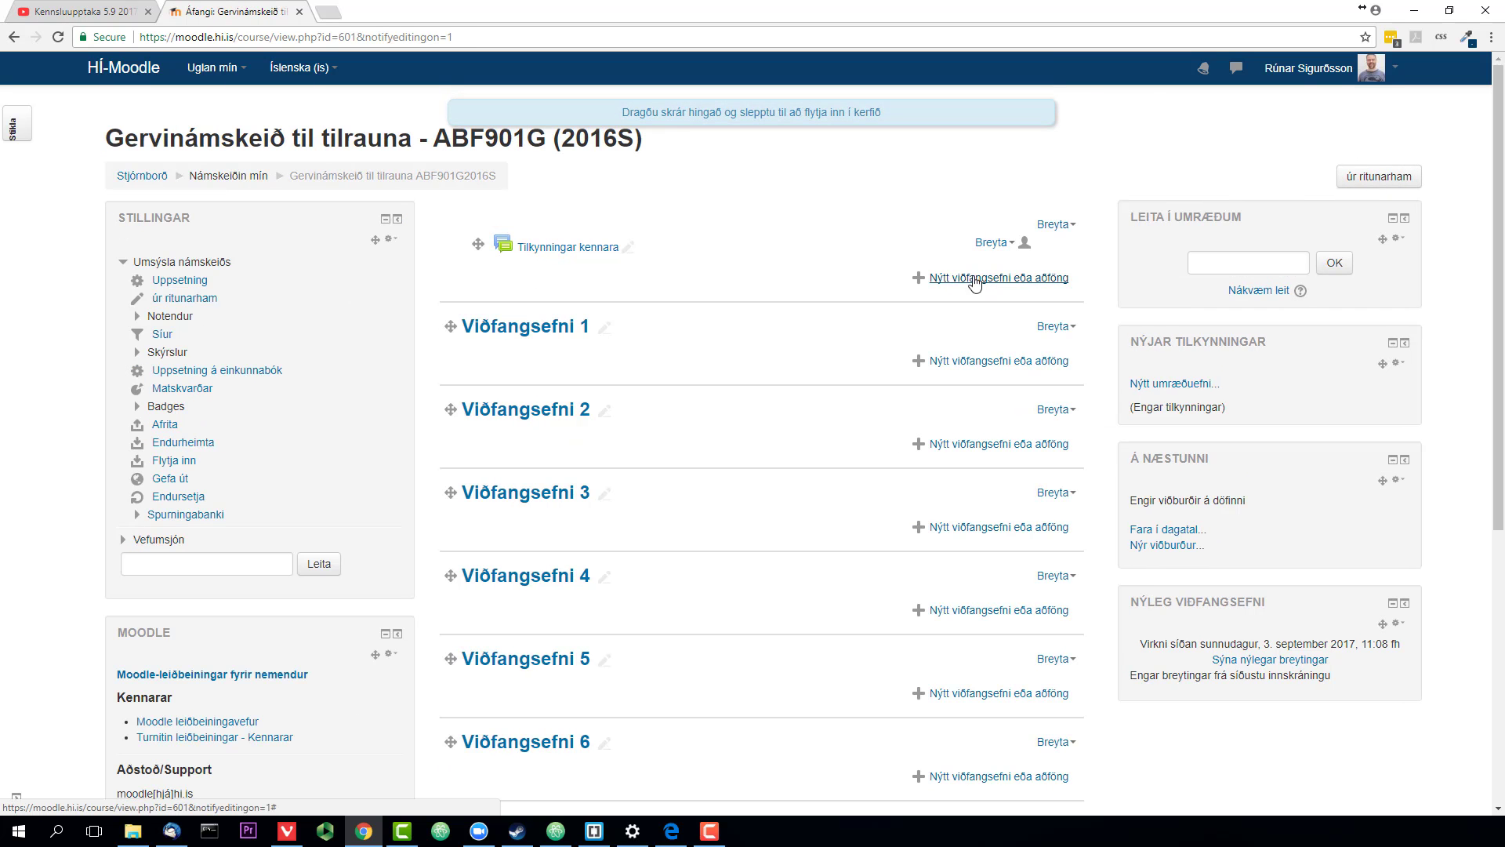
{"action": "left_click", "coordinate": [987, 281]}
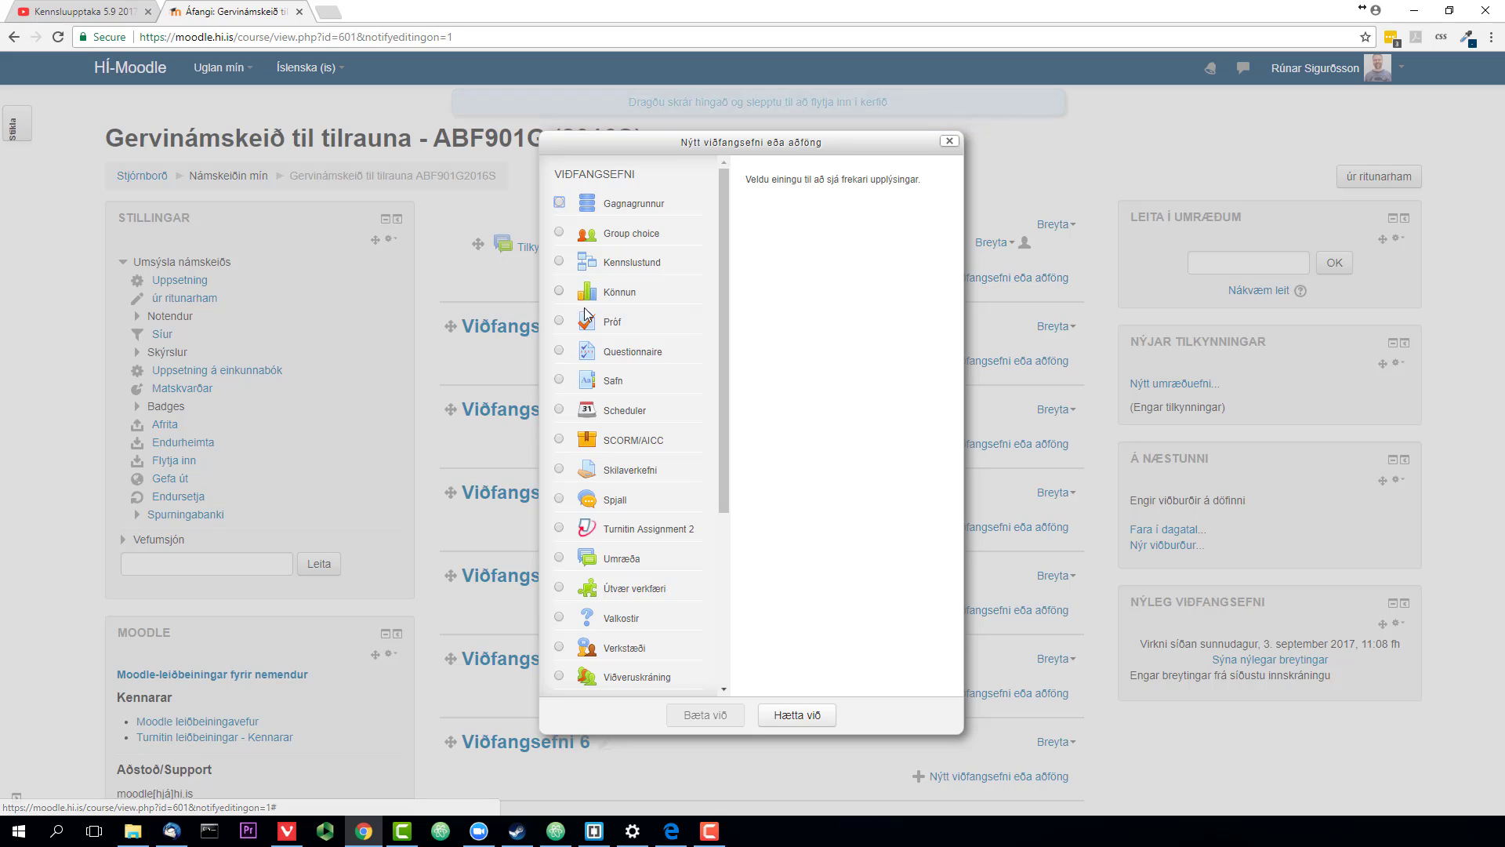
{"action": "scroll", "coordinate": [639, 345], "scroll_direction": "down", "scroll_amount": 4}
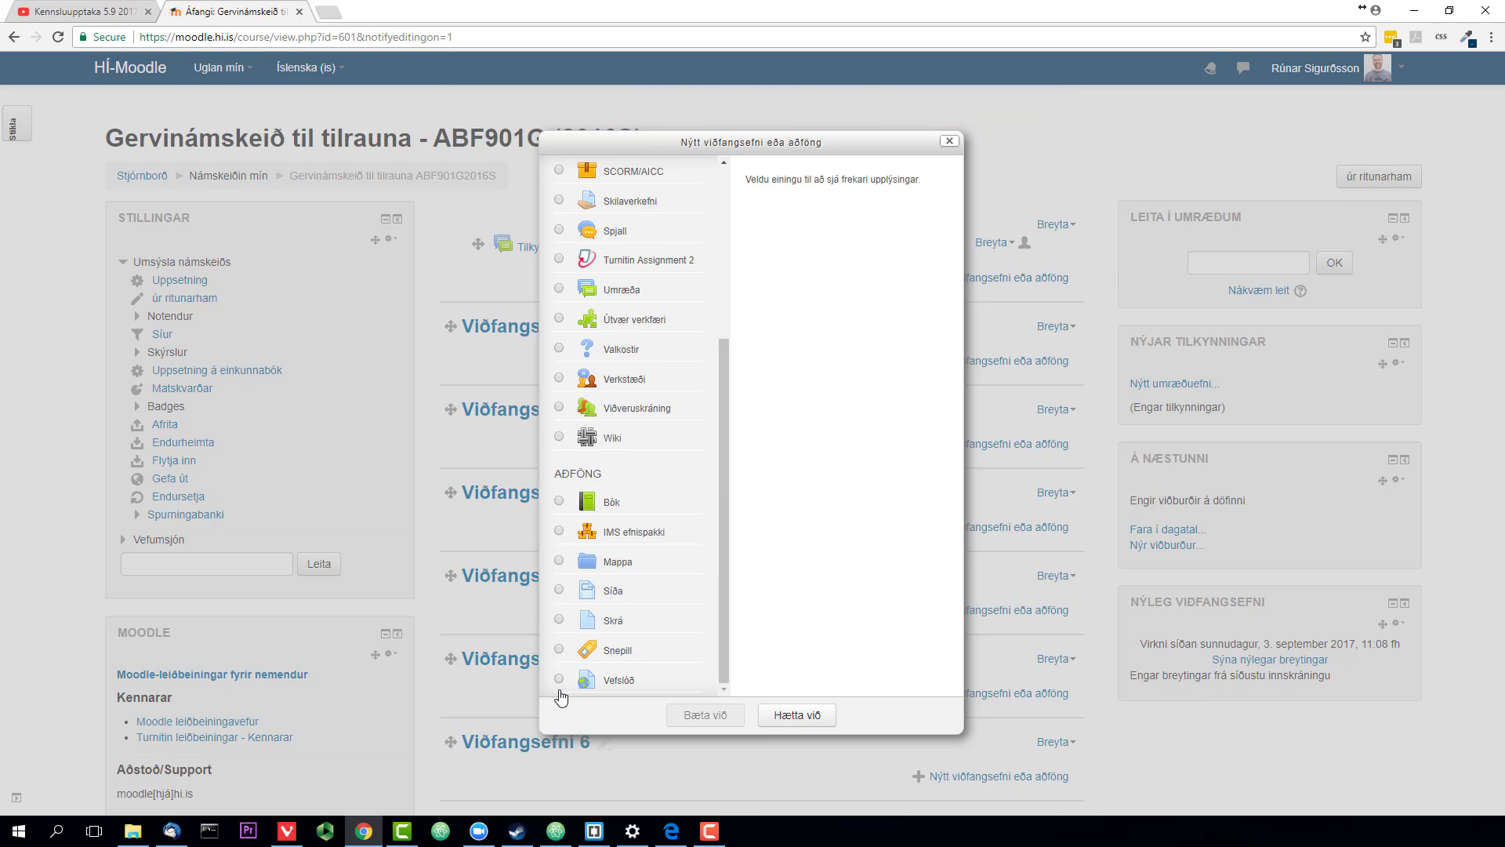
{"action": "left_click", "coordinate": [614, 685]}
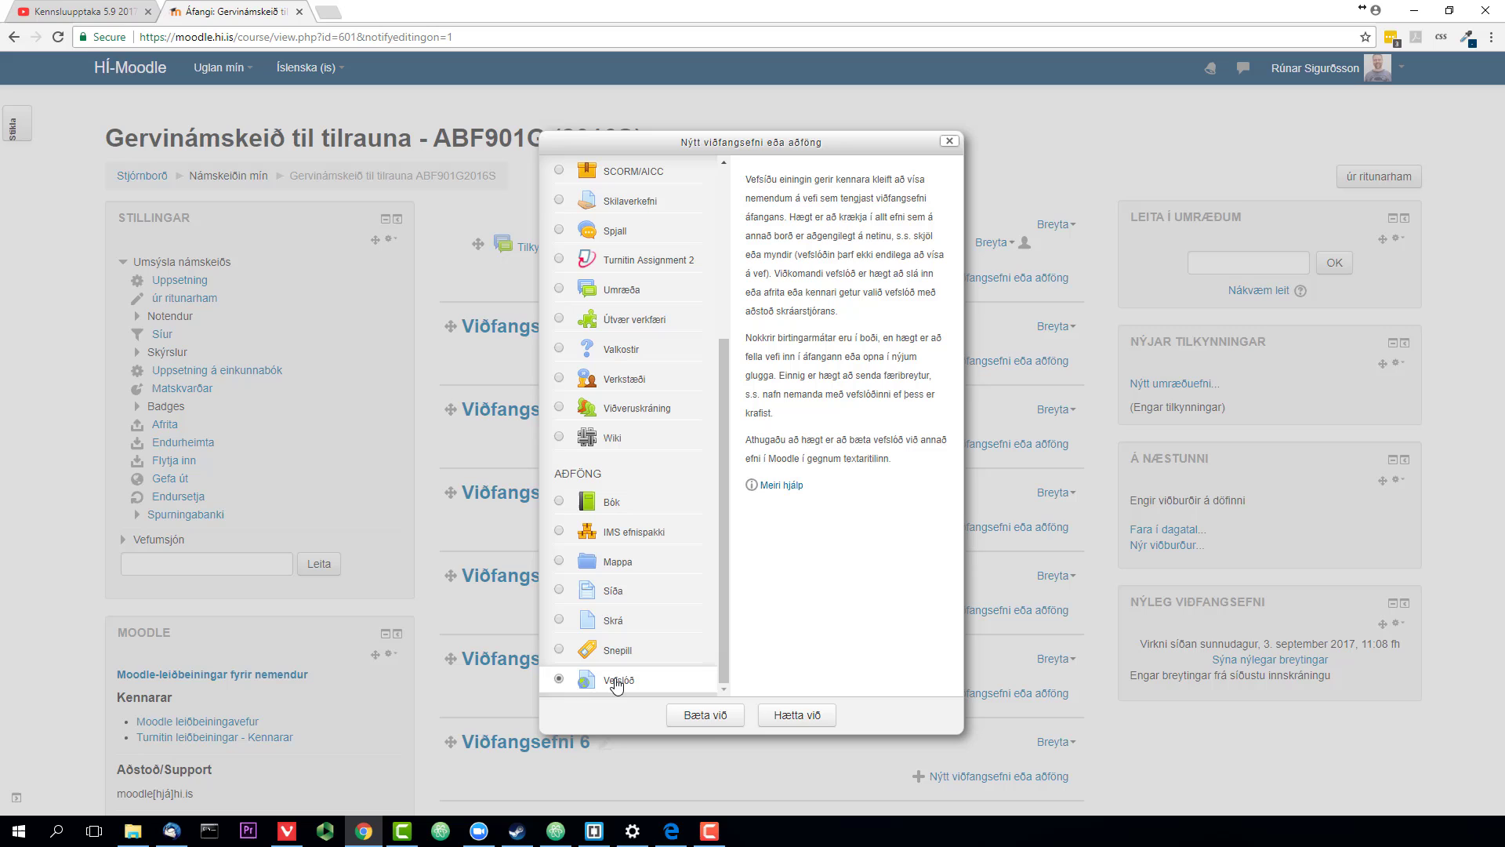
{"action": "left_click", "coordinate": [710, 717]}
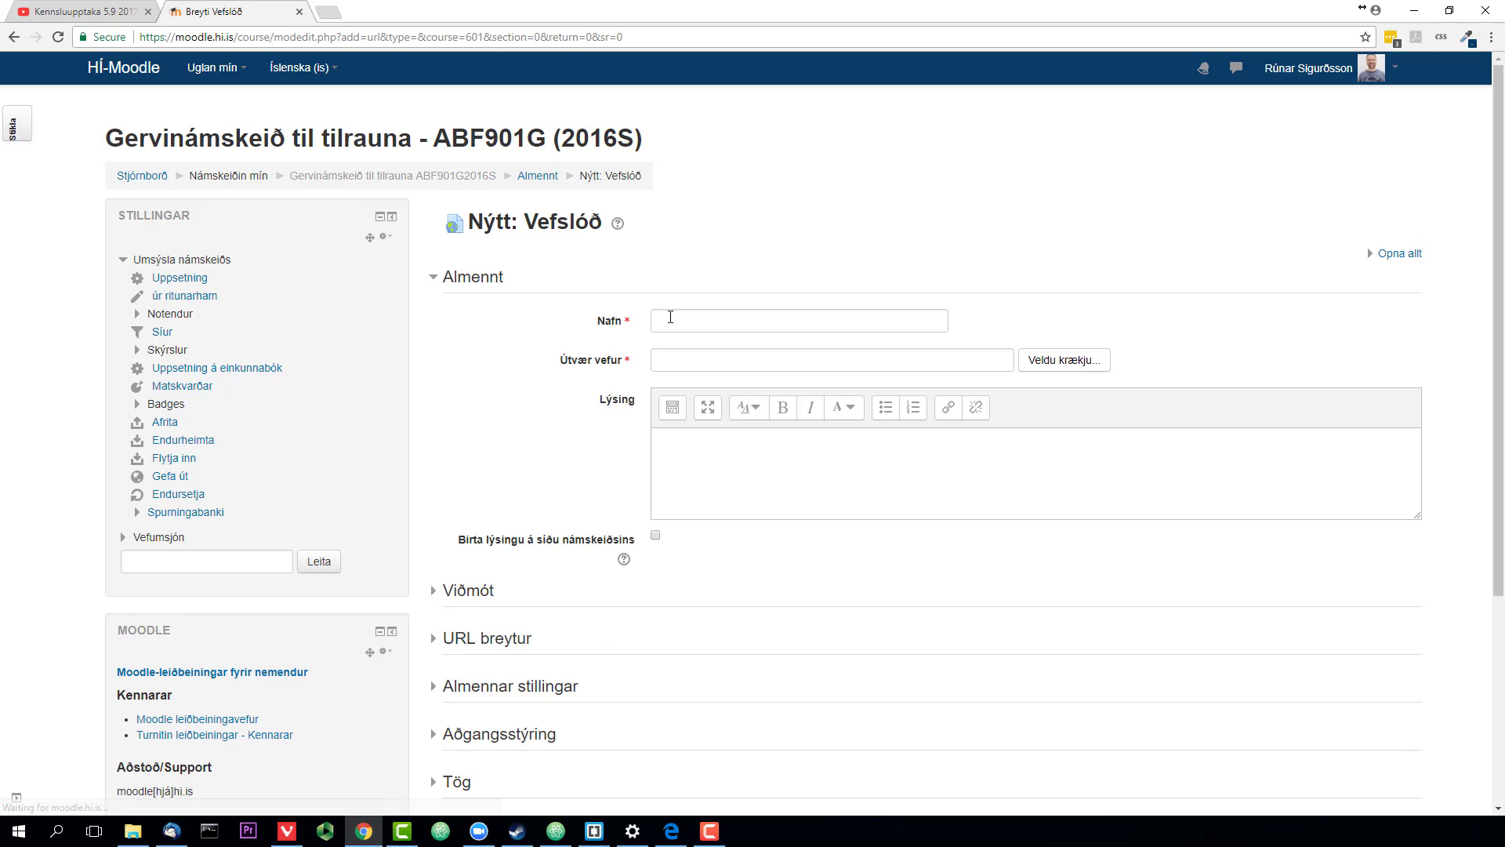
{"action": "left_click", "coordinate": [676, 315]}
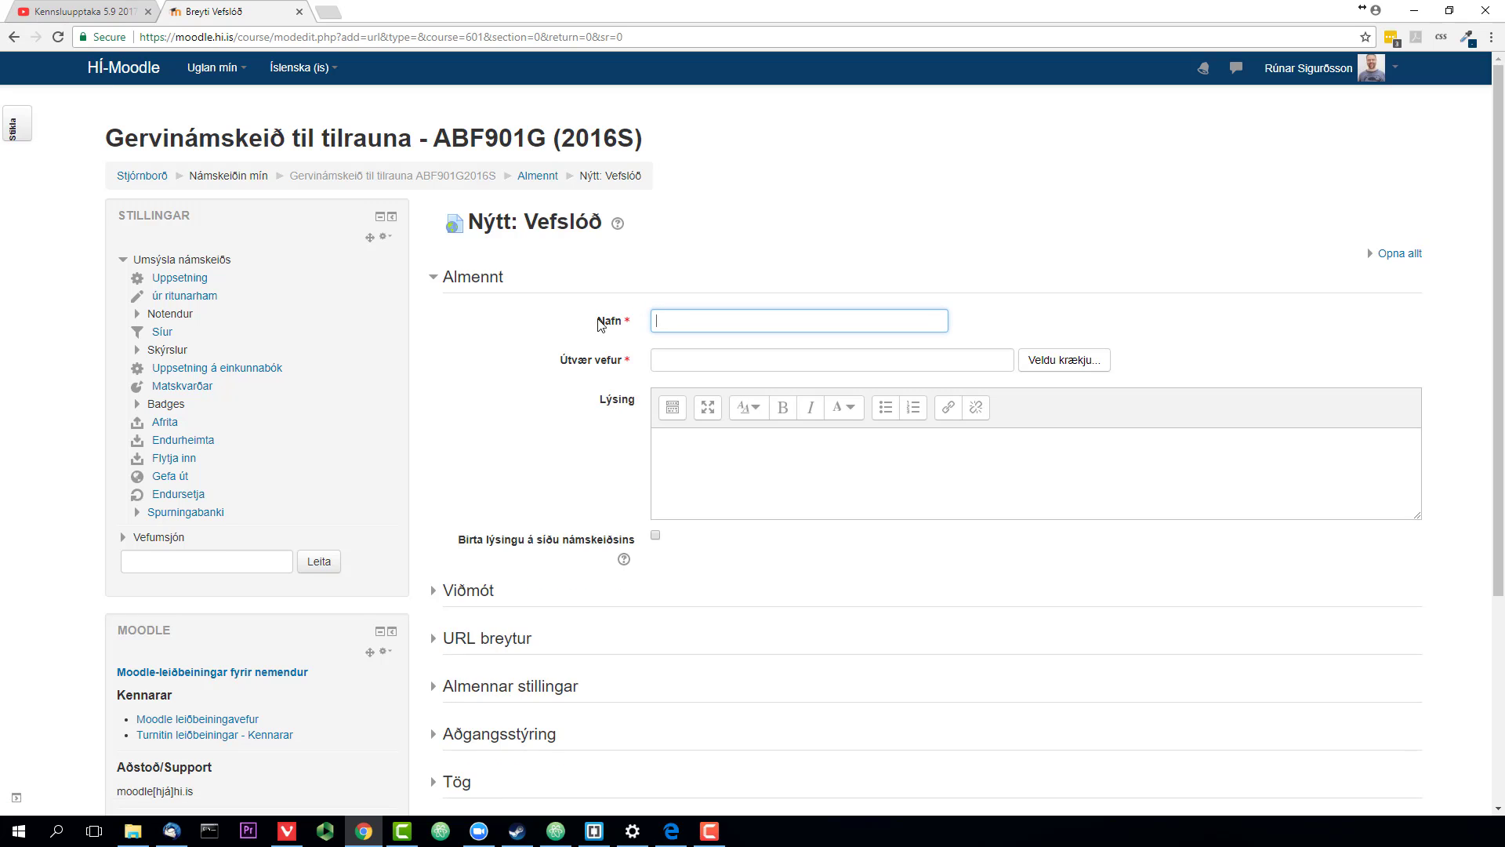
{"action": "type", "text": "Myndband tengill"}
{"action": "left_click", "coordinate": [698, 359]}
{"action": "key", "text": "ctrl+v"}
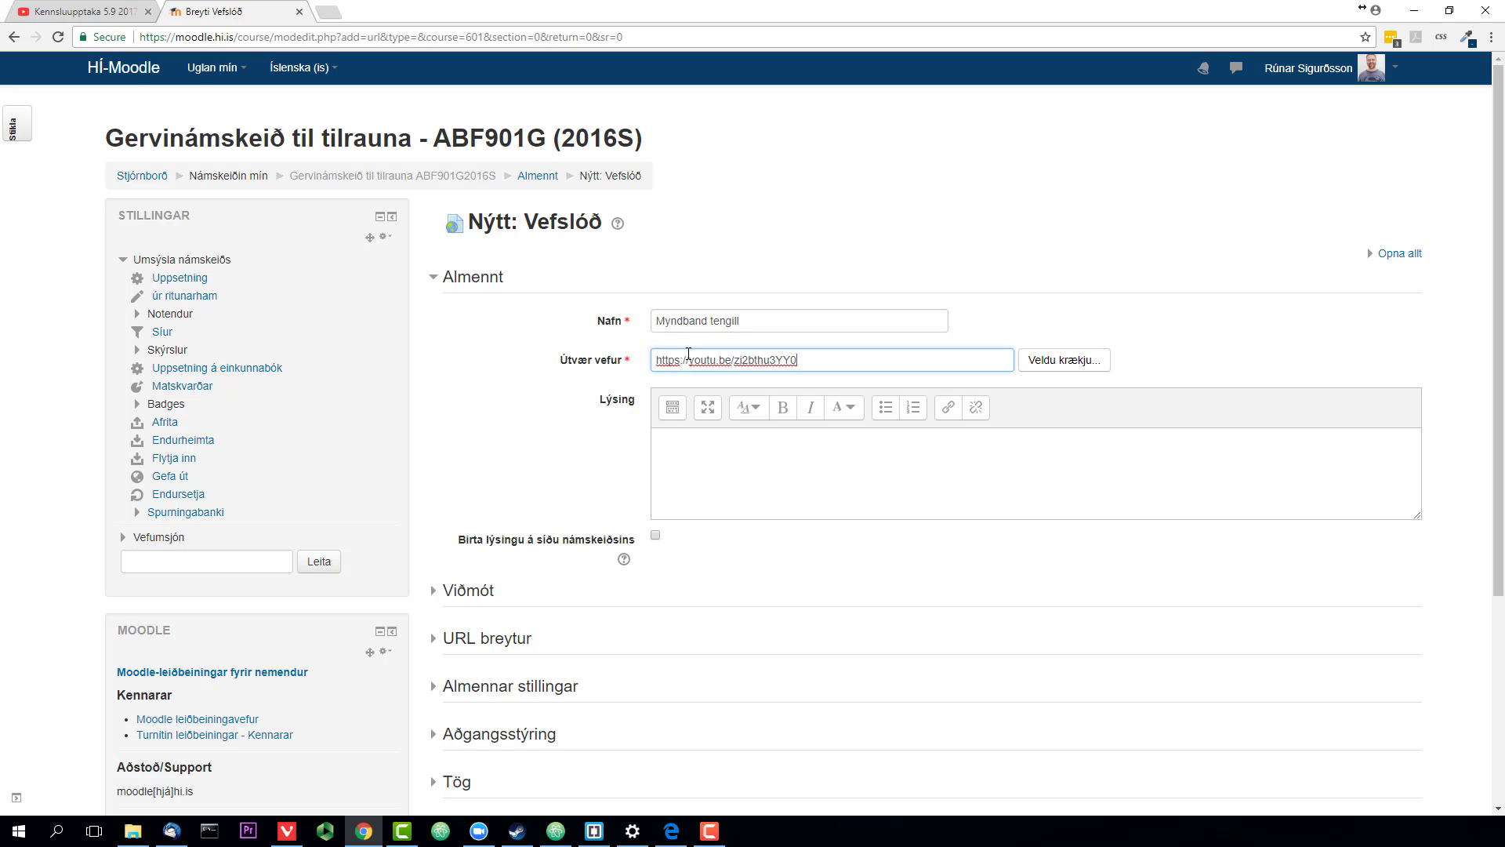
{"action": "scroll", "coordinate": [490, 480], "scroll_direction": "down", "scroll_amount": 5}
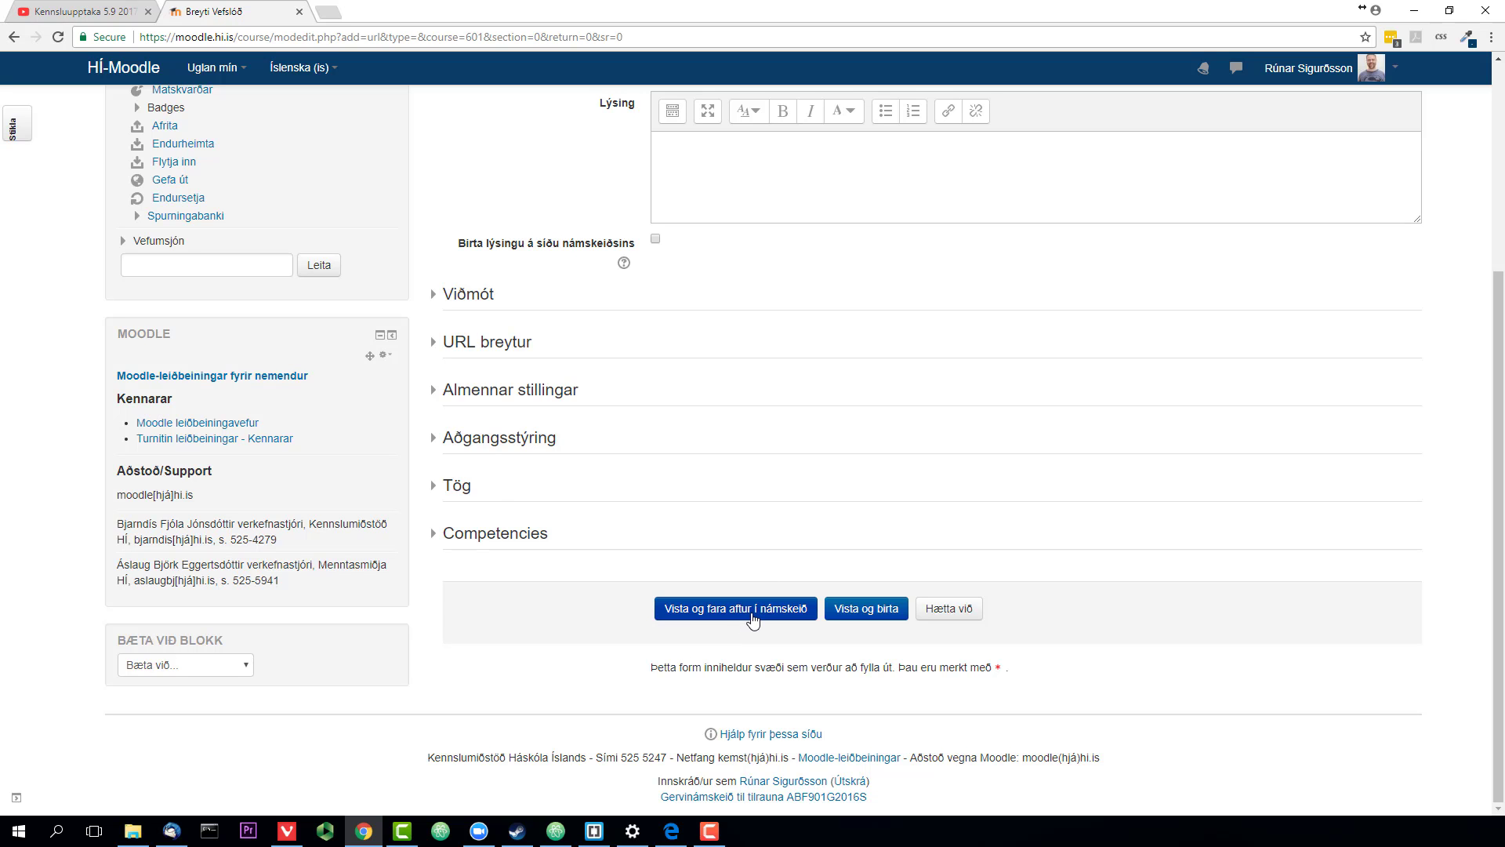
{"action": "left_click", "coordinate": [752, 616]}
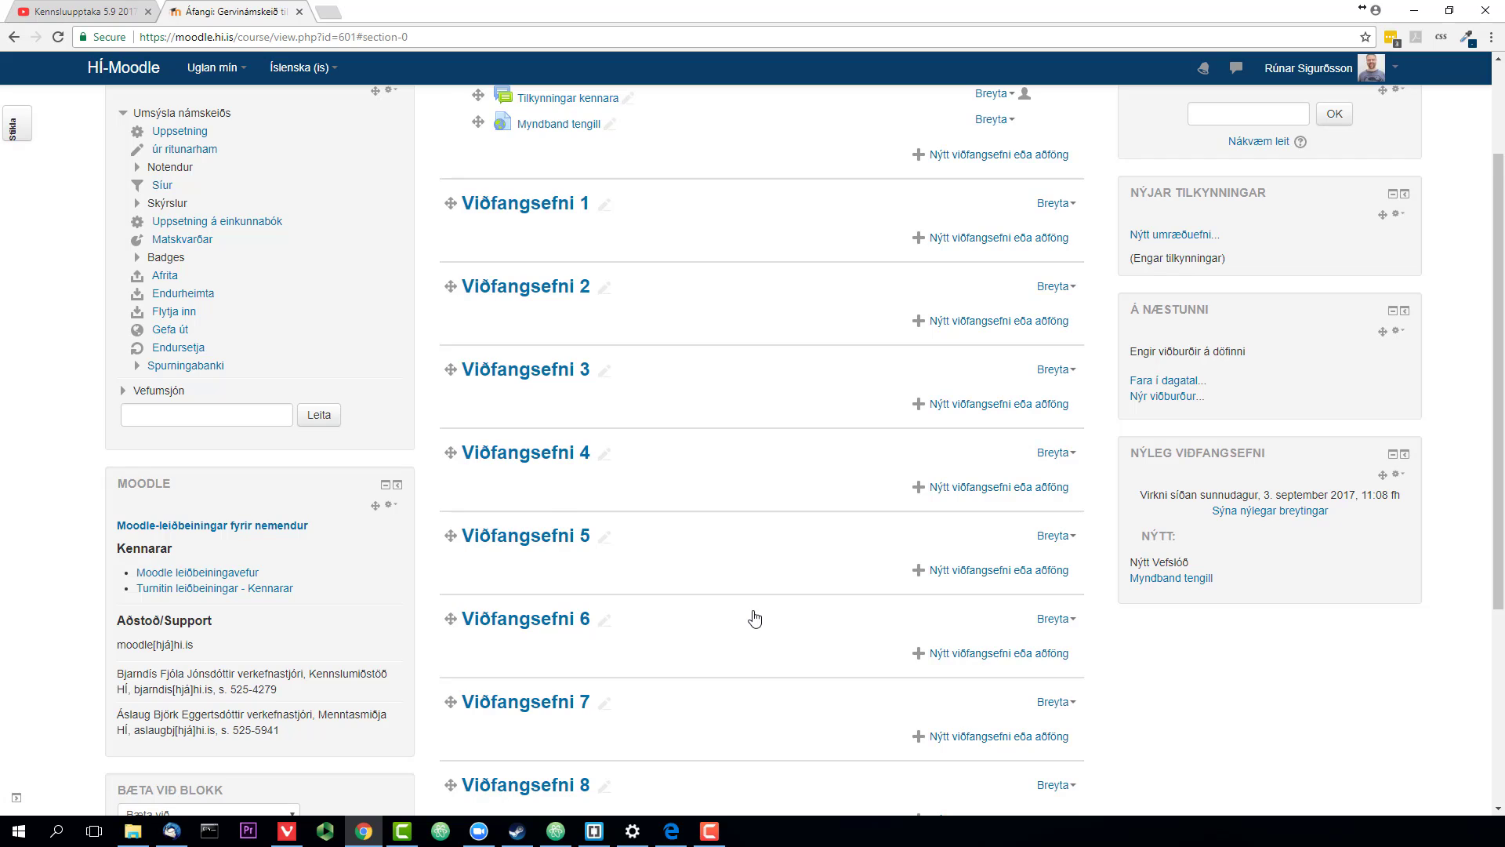
Move the Myndband tengill resource into Viðfangsefni 2 and turn off course editing
{"action": "scroll", "coordinate": [755, 619], "scroll_direction": "up", "scroll_amount": 1}
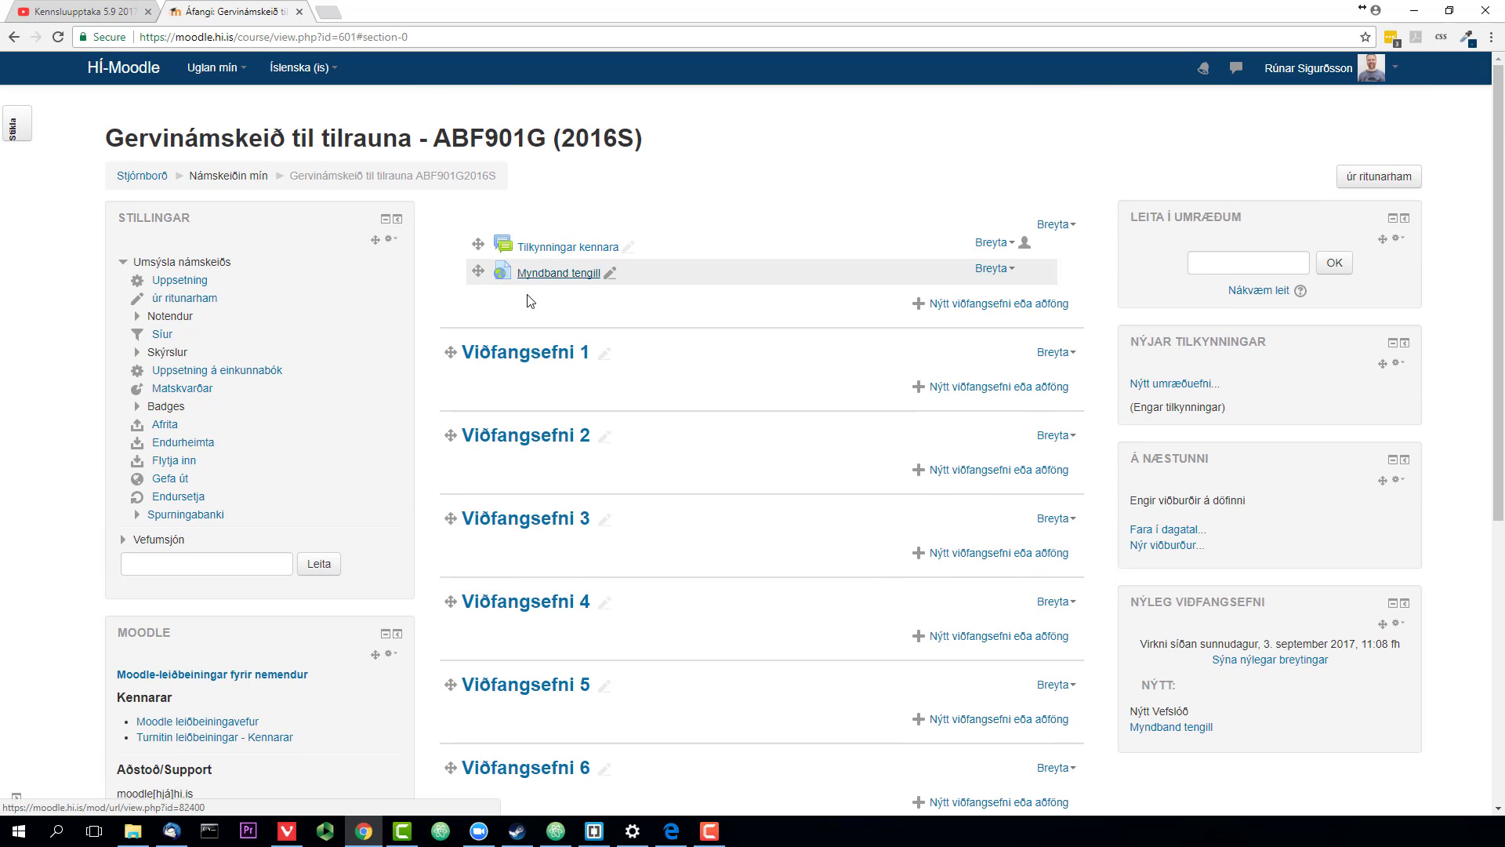
{"action": "left_click_drag", "start_coordinate": [478, 270], "coordinate": [482, 470]}
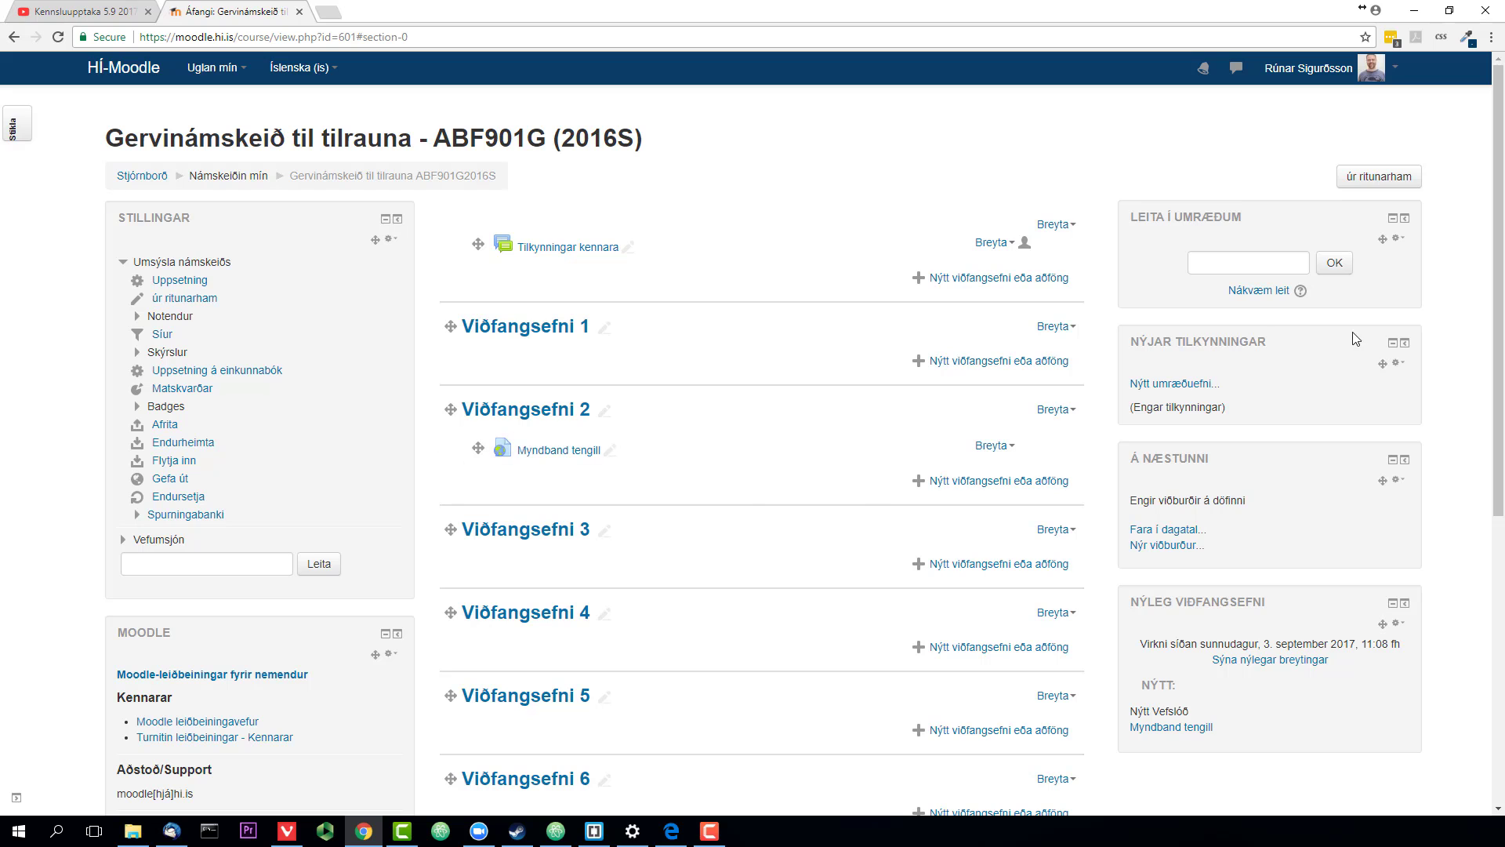
{"action": "left_click", "coordinate": [1386, 182]}
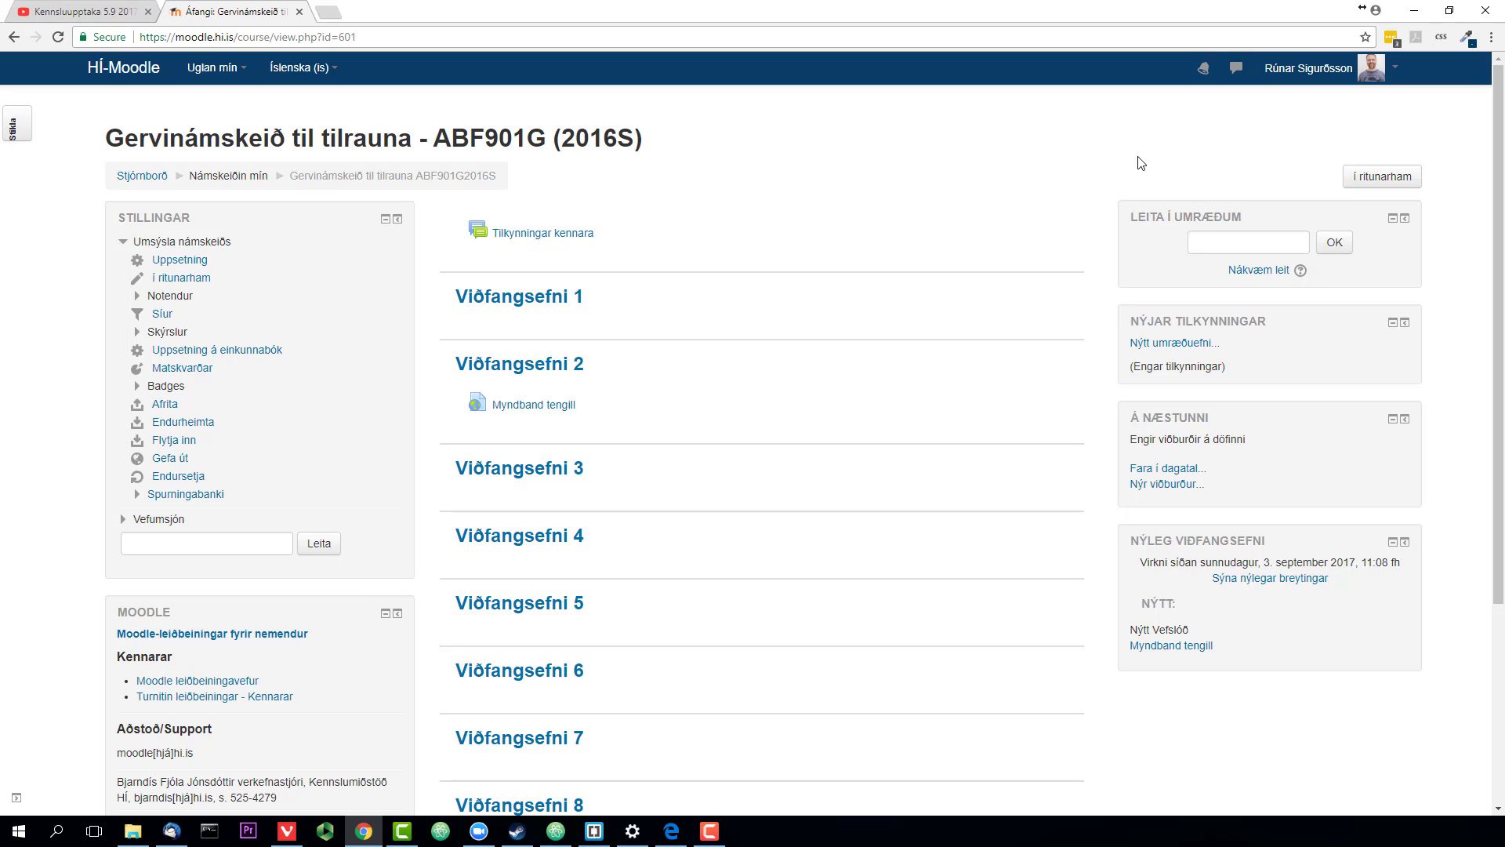
Turn course editing back on, and open and cancel inline renaming of the Viðfangsefni 2 title
{"action": "left_click", "coordinate": [1384, 176]}
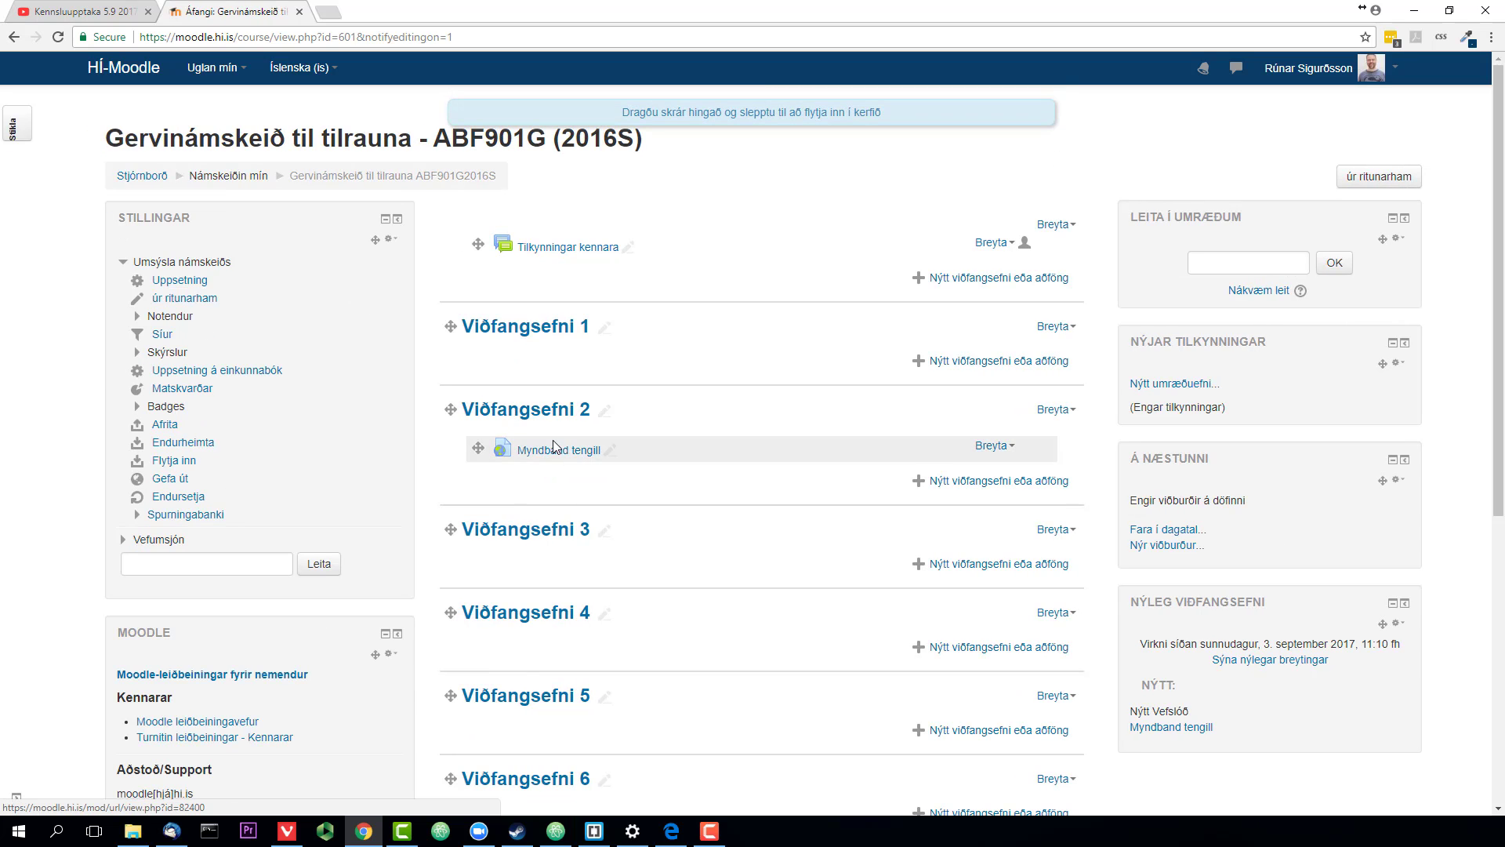
{"action": "left_click", "coordinate": [606, 414]}
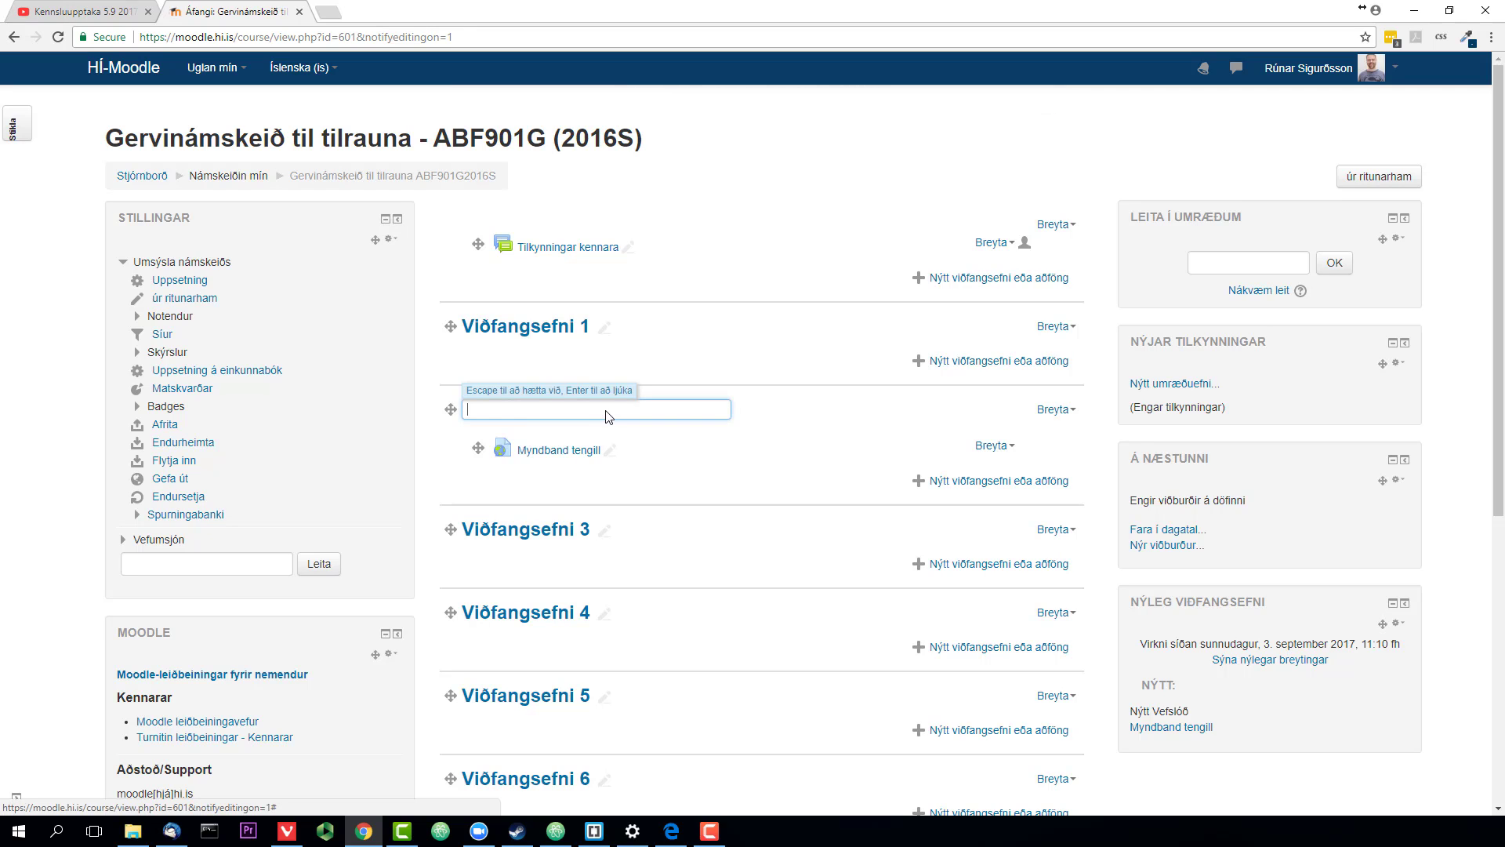
{"action": "key", "text": "Escape"}
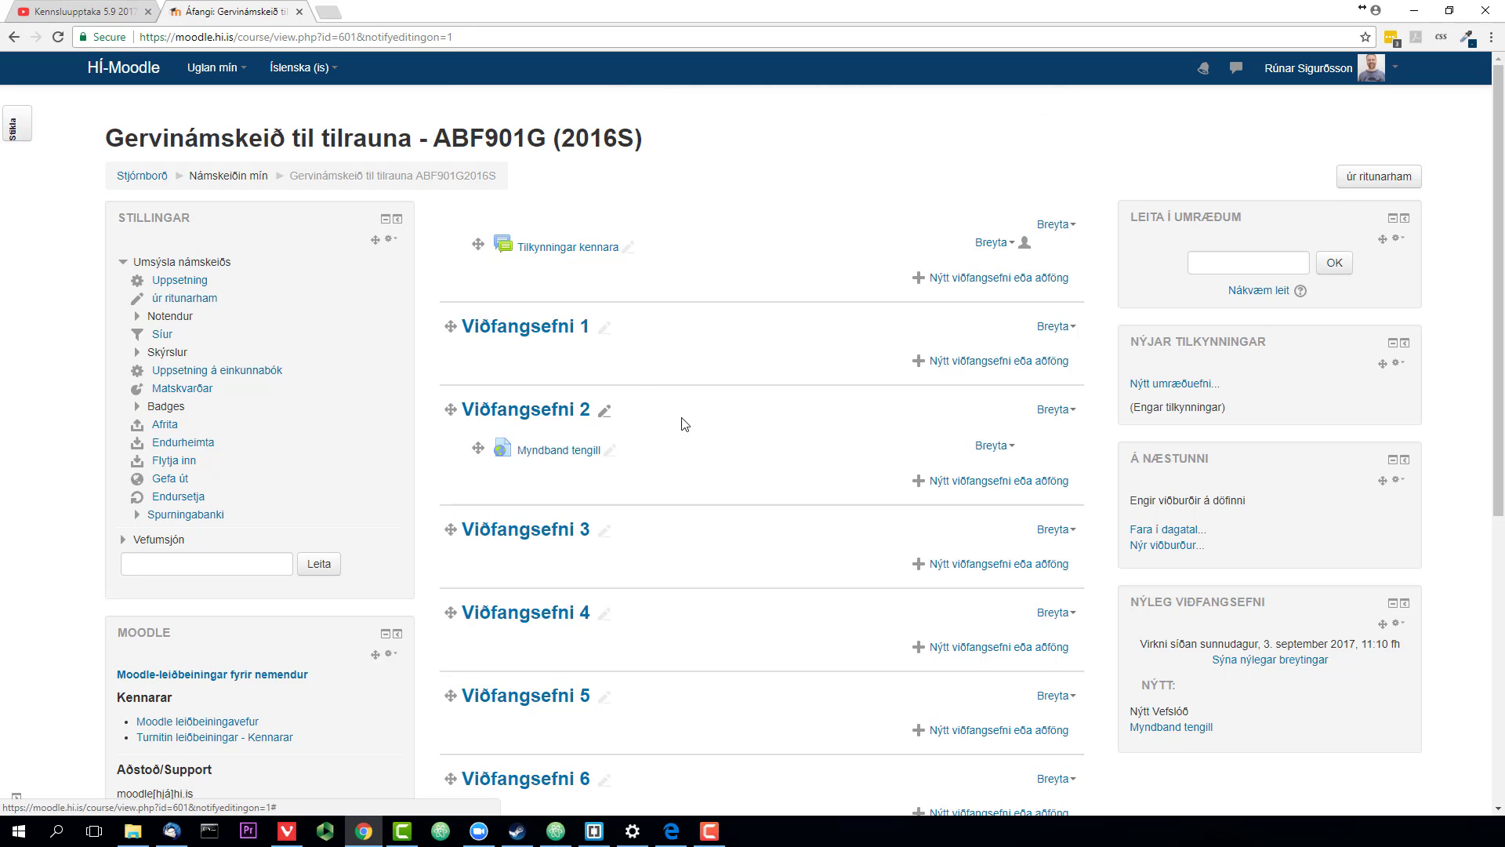
Open Viðfangsefni 2 for topic editing, keep its default name and expand the summary editor's full set of tools
{"action": "left_click", "coordinate": [1055, 411]}
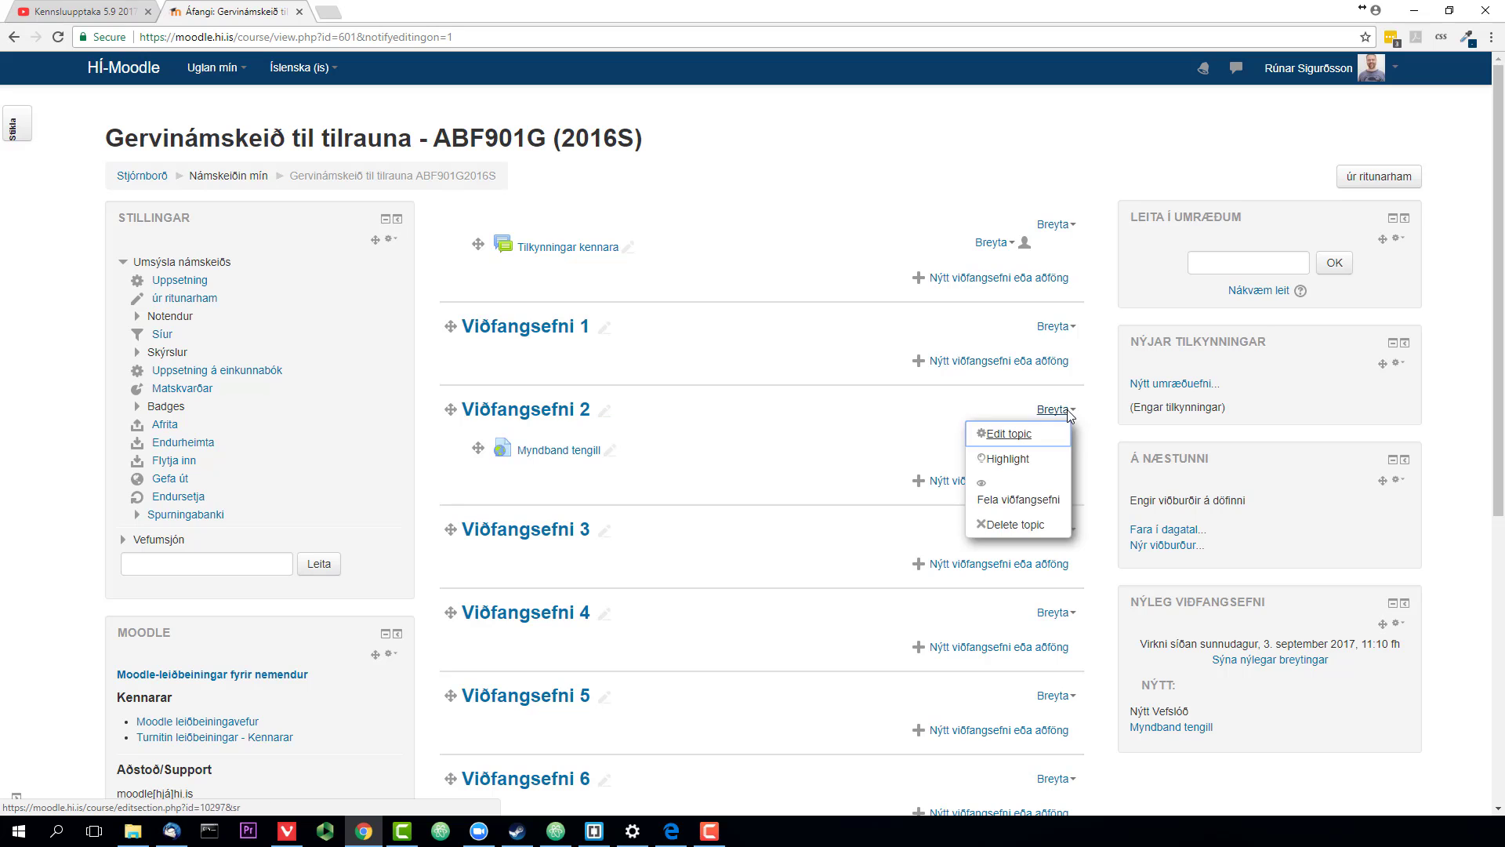
{"action": "left_click", "coordinate": [1011, 434]}
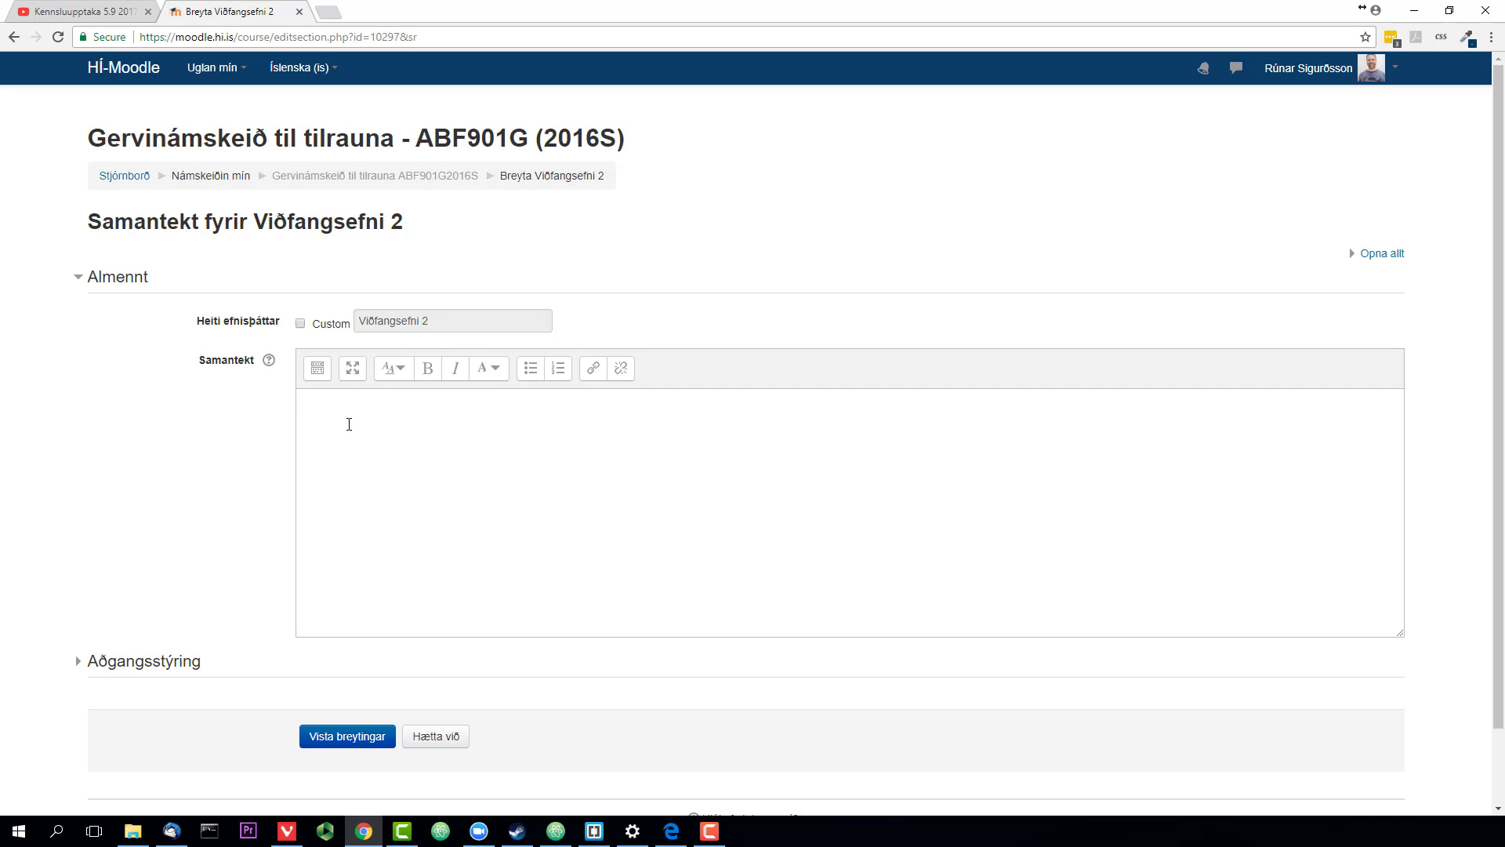
{"action": "left_click", "coordinate": [300, 324]}
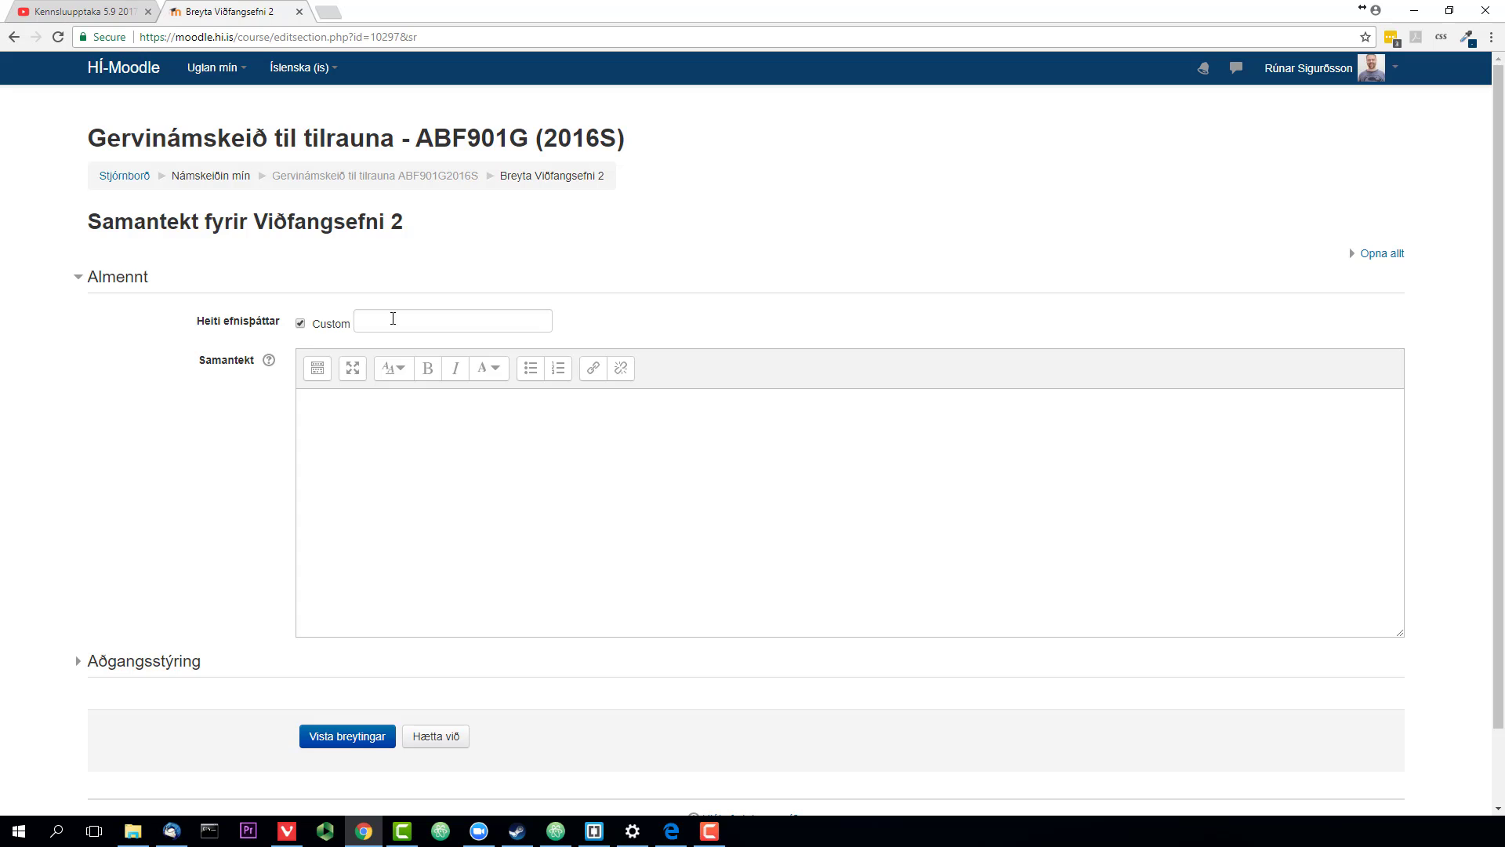
{"action": "left_click", "coordinate": [301, 324]}
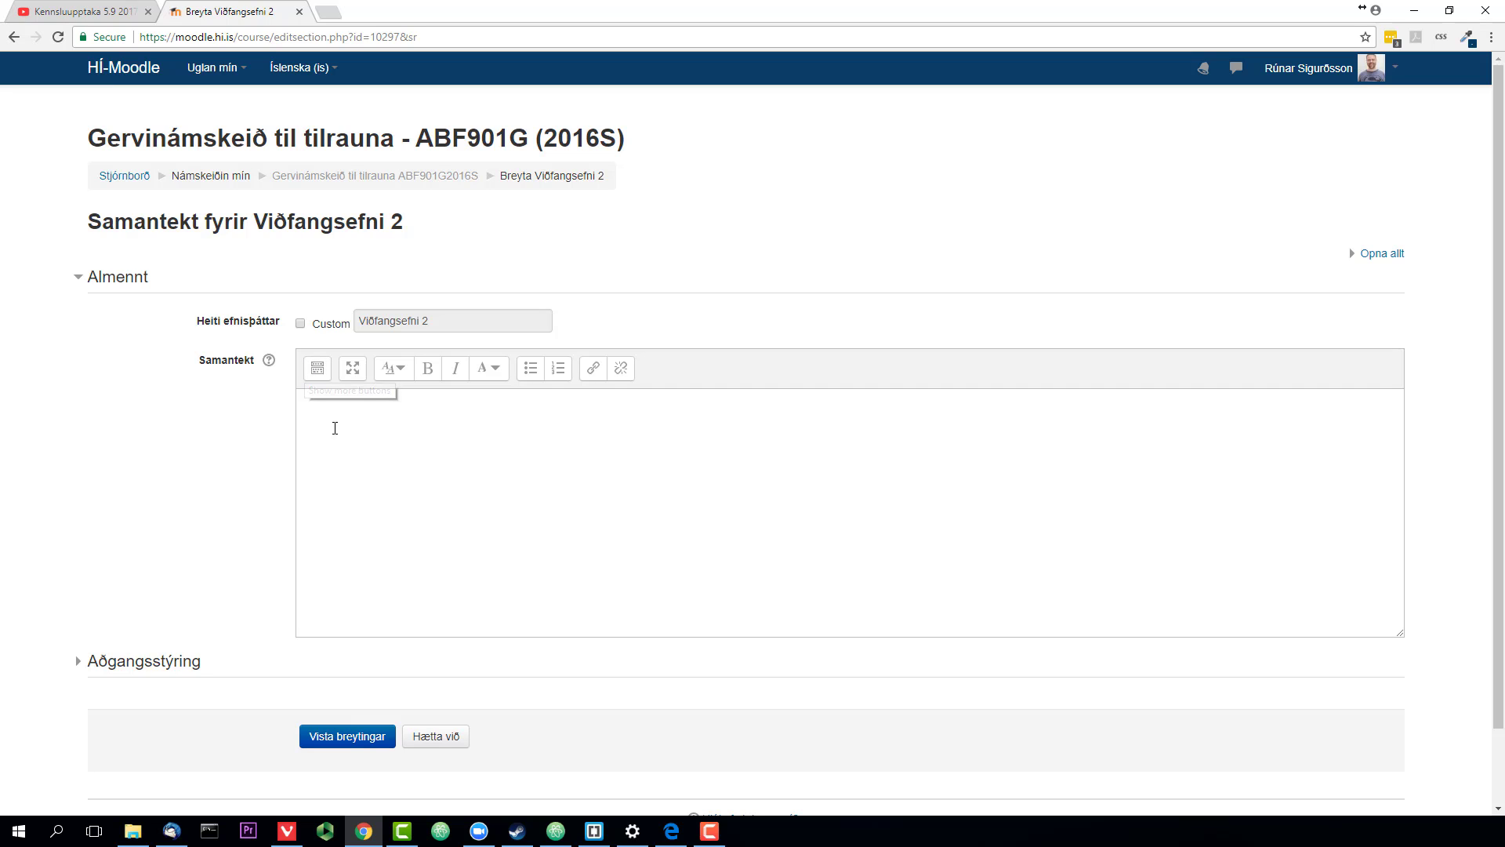
{"action": "left_click", "coordinate": [317, 373]}
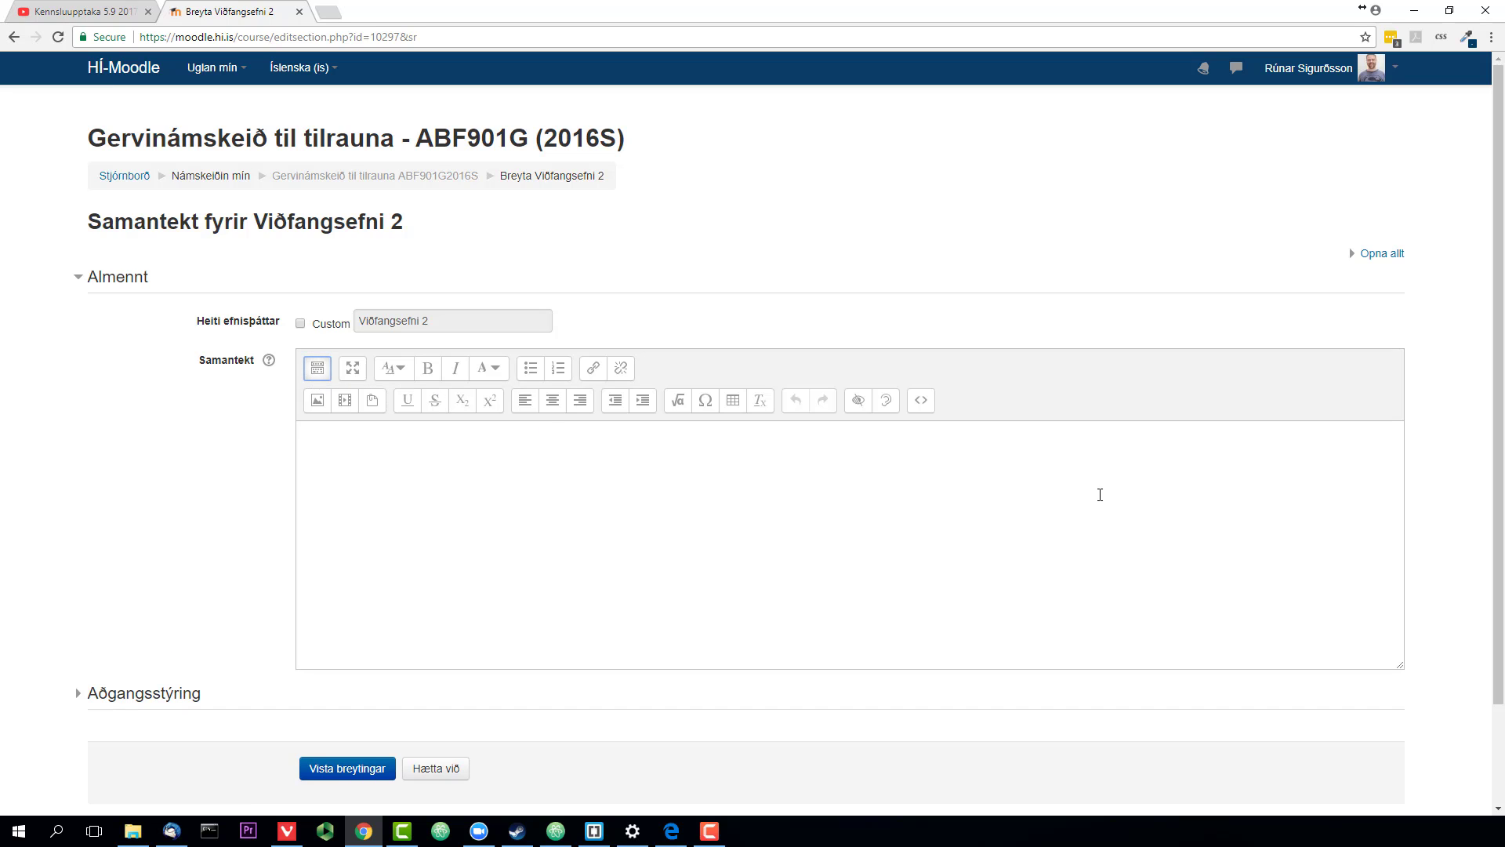
Switch the summary editor to HTML source and copy the iframe embed code of the Kennsluupptaka 5.9 2017 video from its YouTube page
{"action": "left_click", "coordinate": [922, 402]}
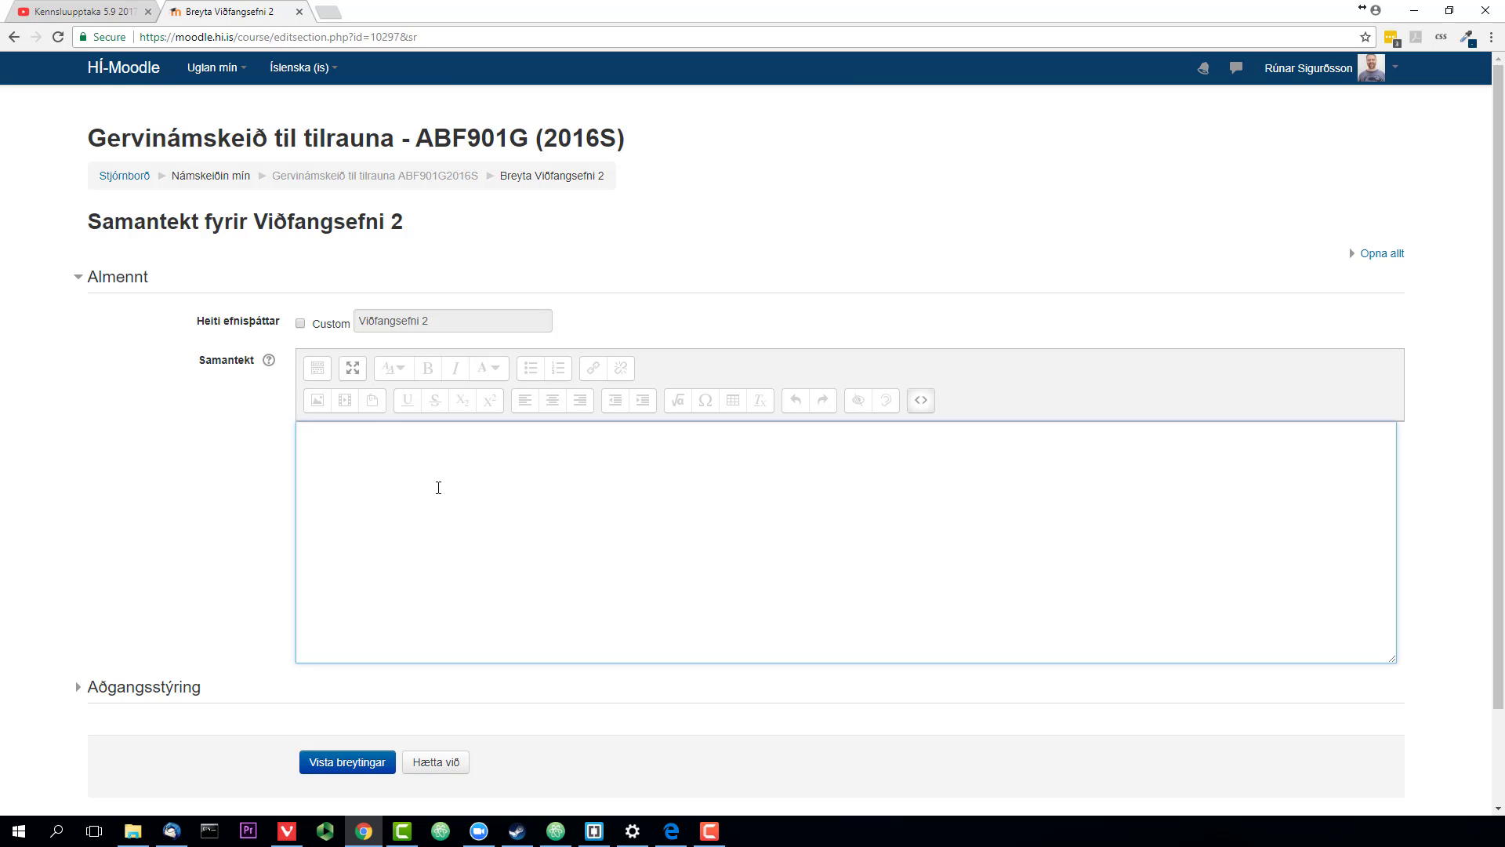
{"action": "left_click", "coordinate": [82, 13]}
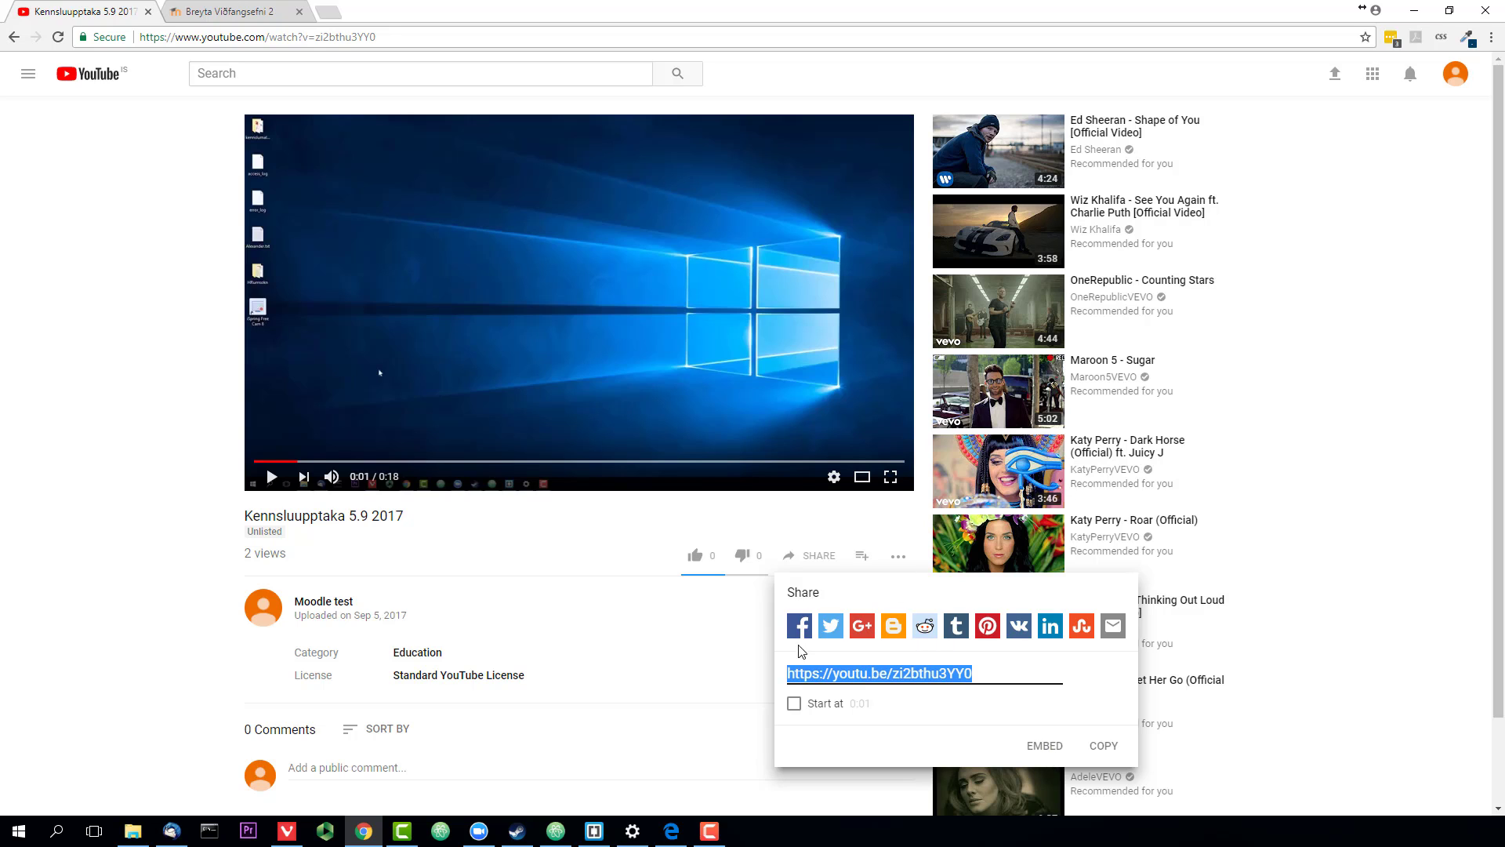
{"action": "left_click", "coordinate": [669, 611]}
{"action": "left_click", "coordinate": [812, 556]}
{"action": "left_click", "coordinate": [1041, 746]}
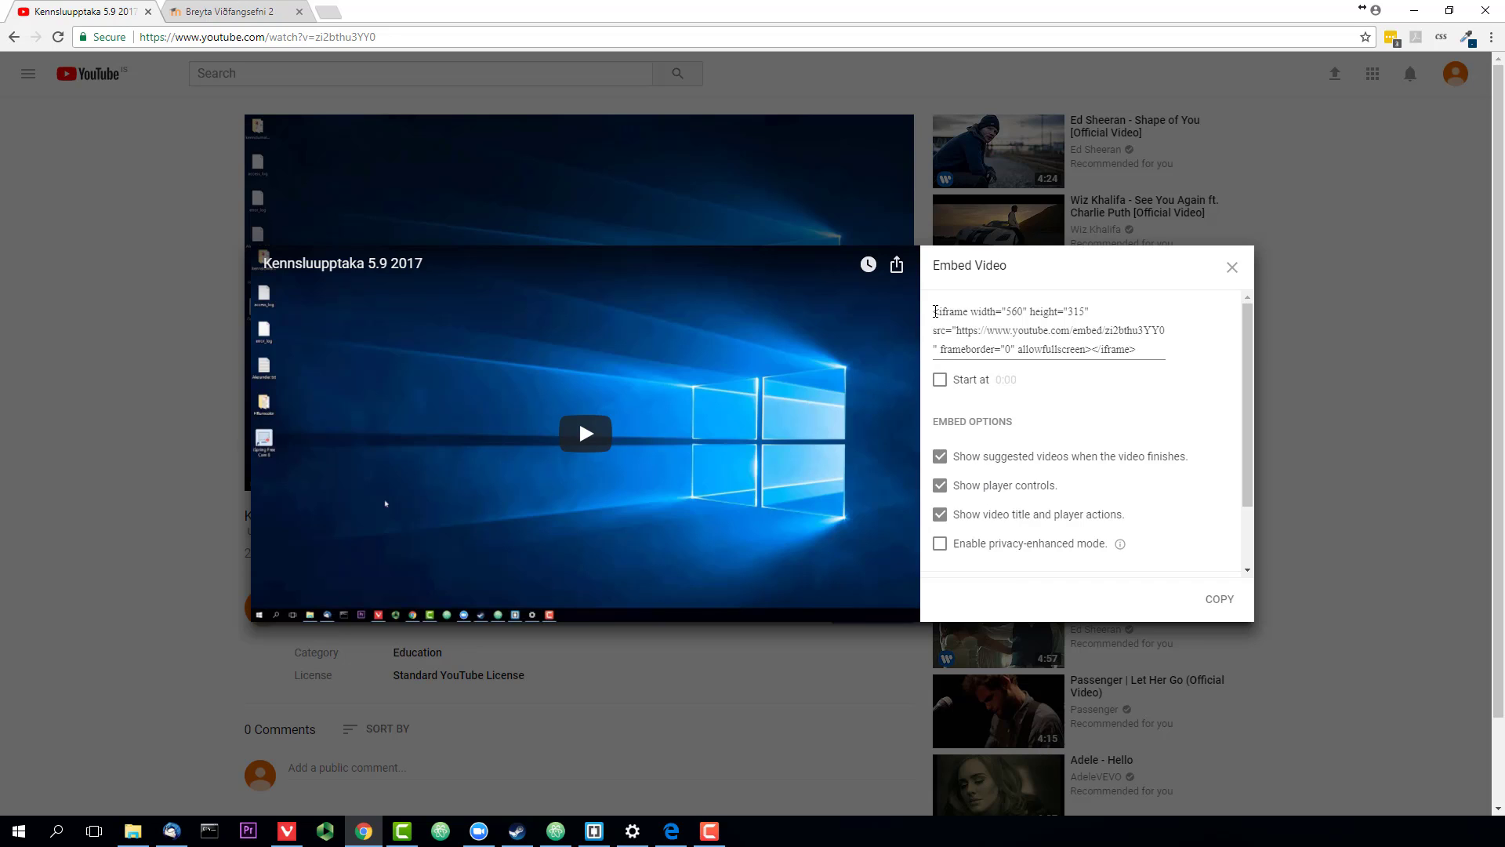
{"action": "left_click_drag", "start_coordinate": [935, 311], "coordinate": [1193, 365]}
{"action": "left_click", "coordinate": [1186, 346]}
{"action": "left_click", "coordinate": [1153, 349]}
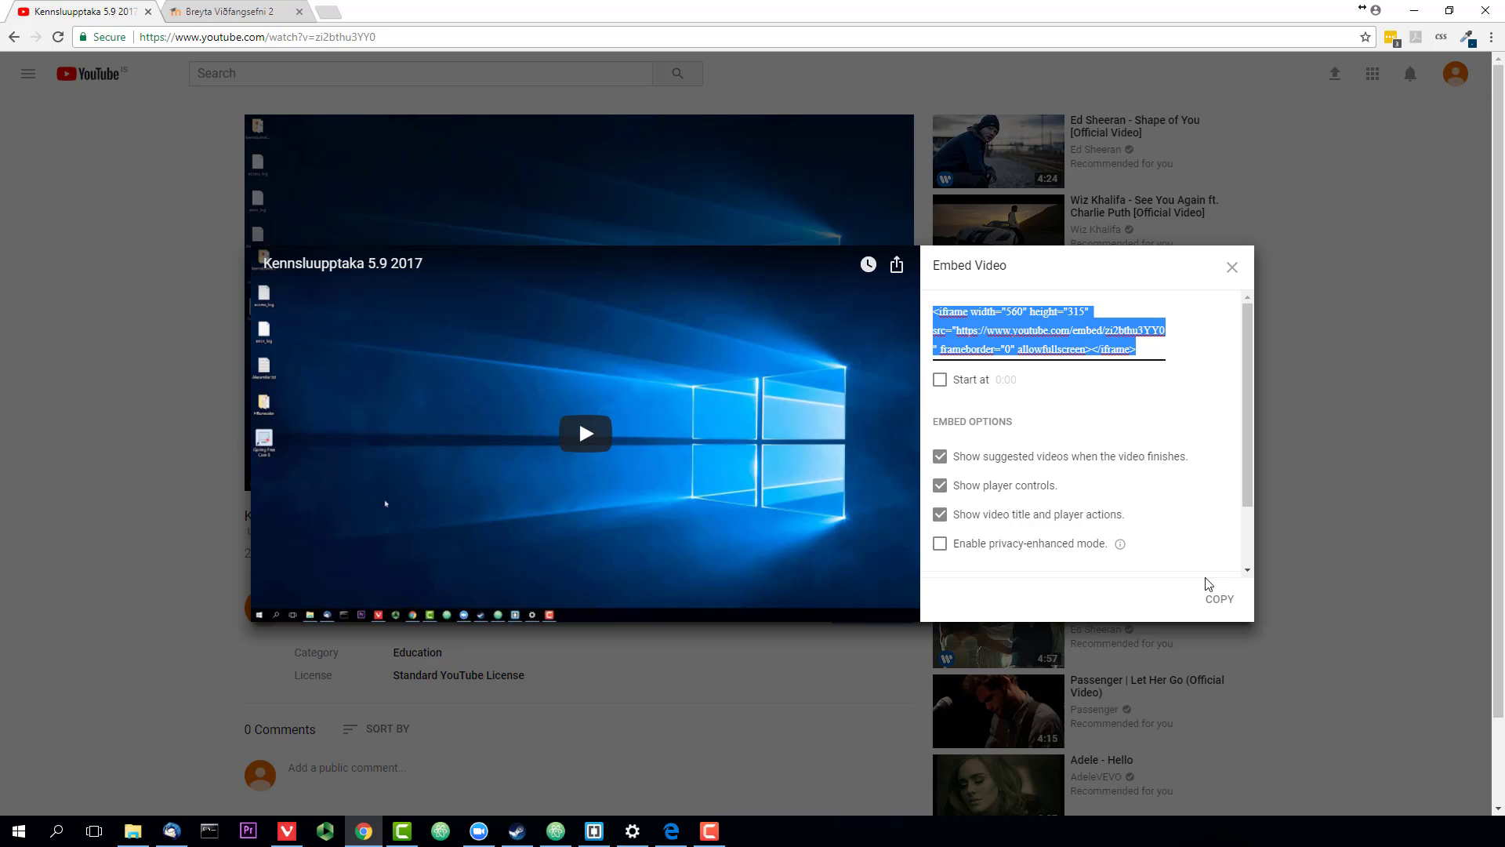
{"action": "left_click", "coordinate": [1217, 605]}
Paste the YouTube iframe code into the HTML source of the Viðfangsefni 2 summary in Moodle and save the changes
{"action": "left_click", "coordinate": [227, 11]}
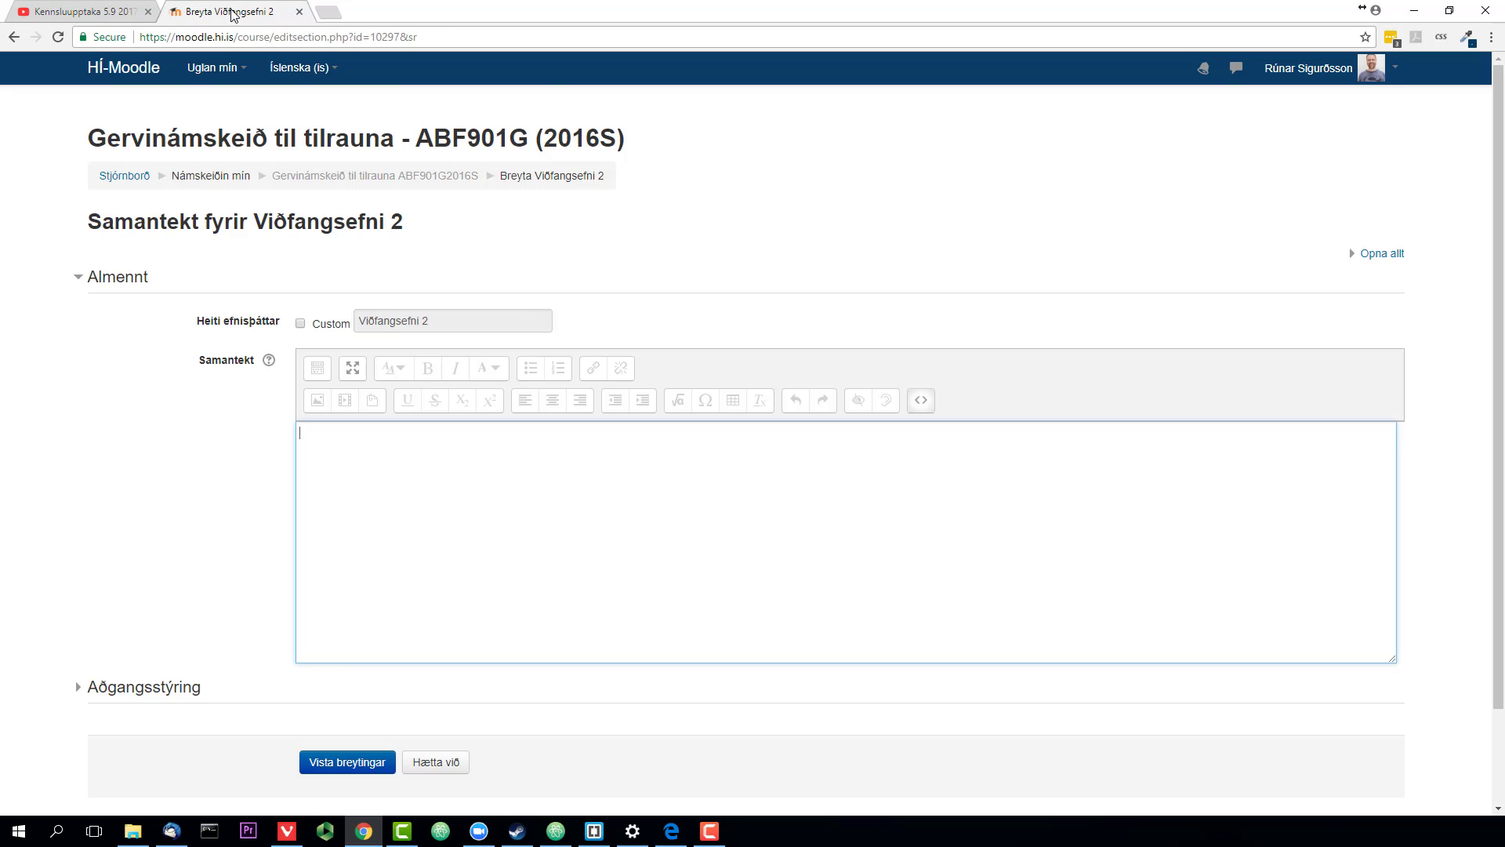
{"action": "right_click", "coordinate": [315, 442]}
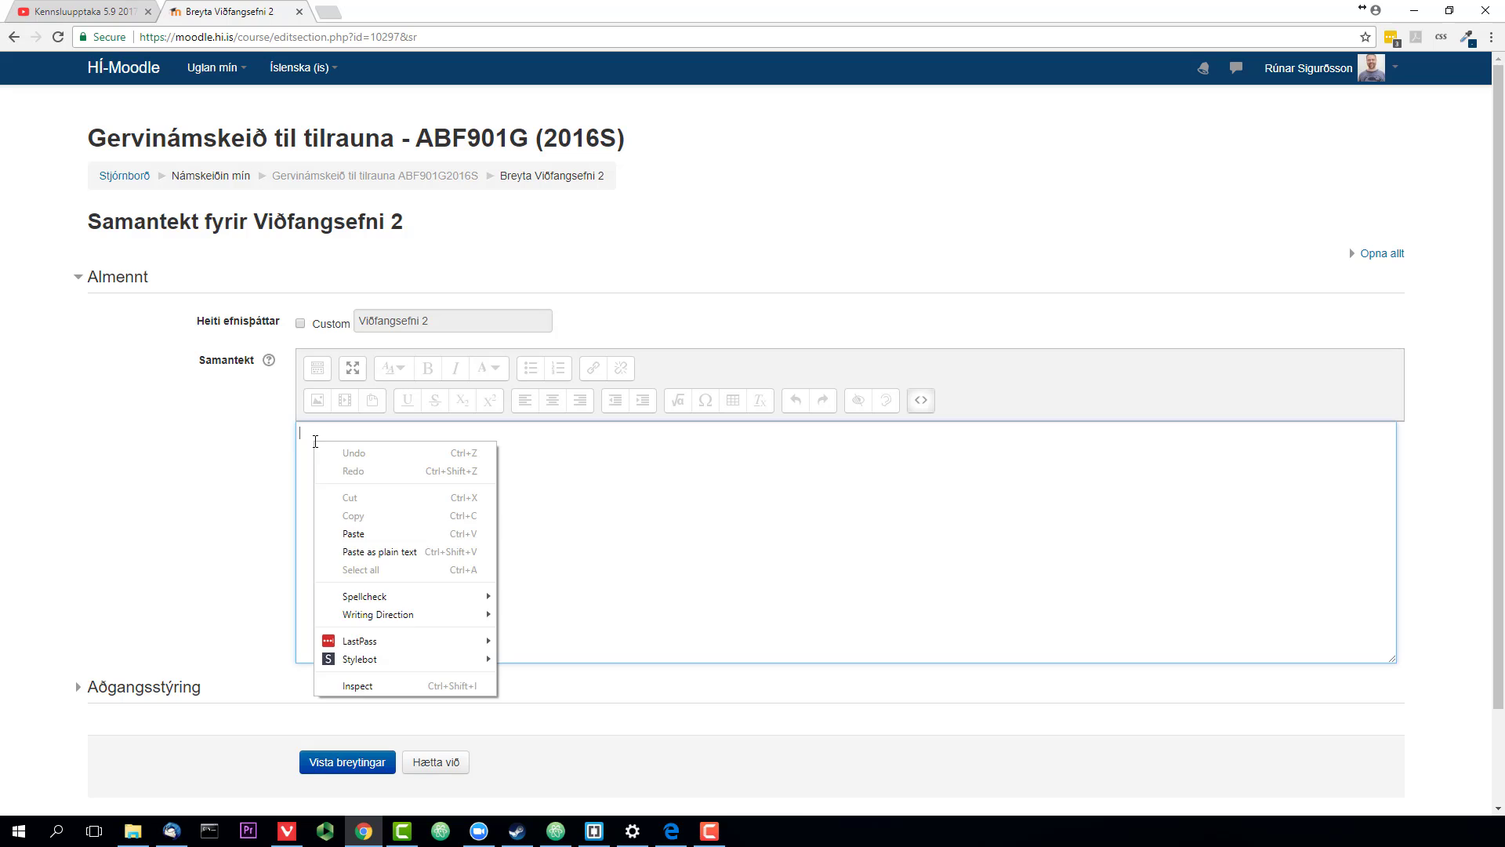
{"action": "left_click", "coordinate": [365, 530]}
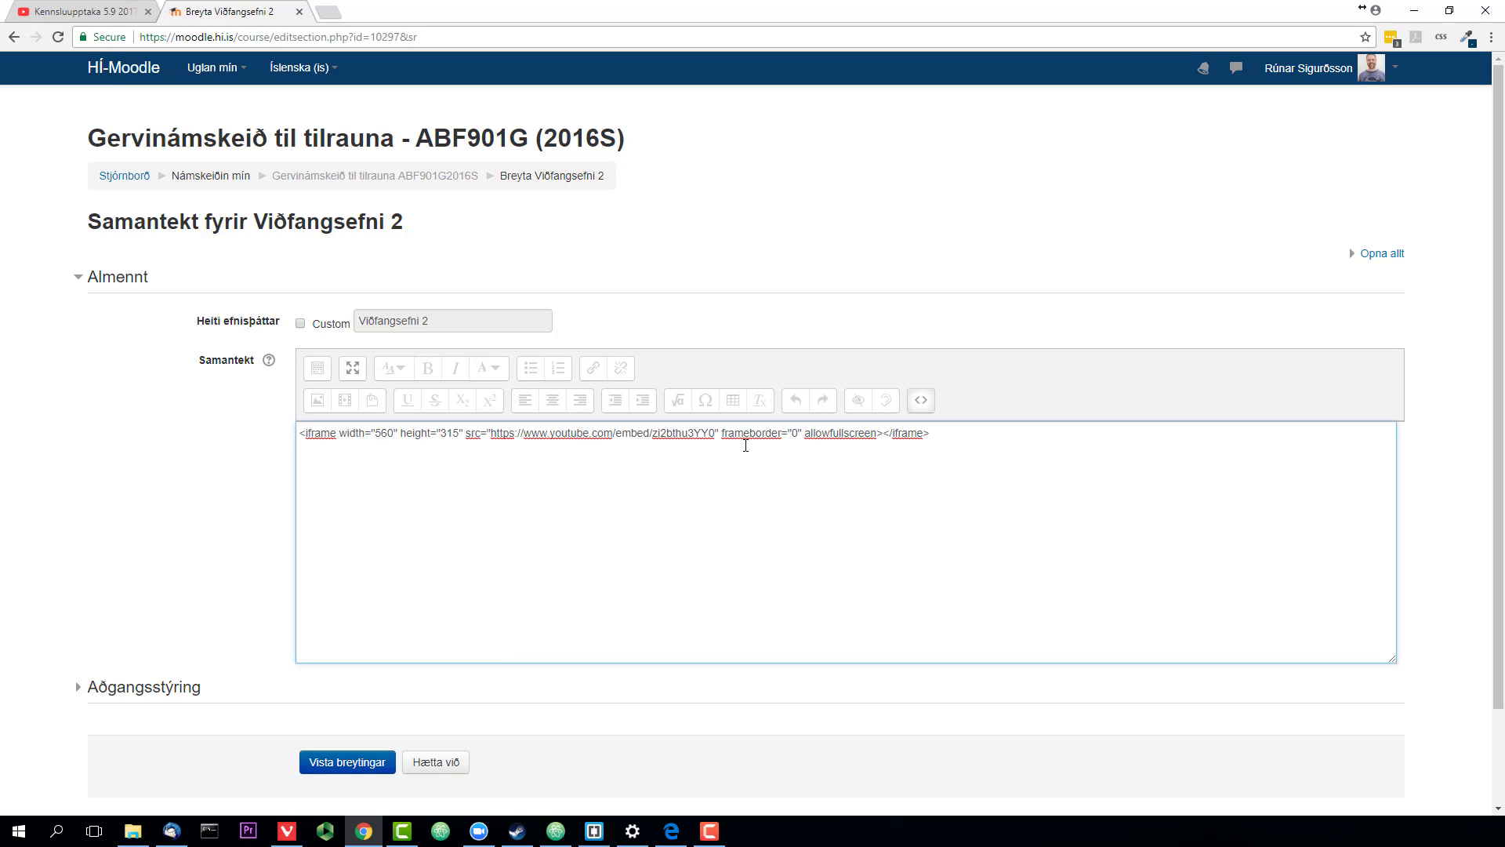
{"action": "left_click", "coordinate": [348, 765]}
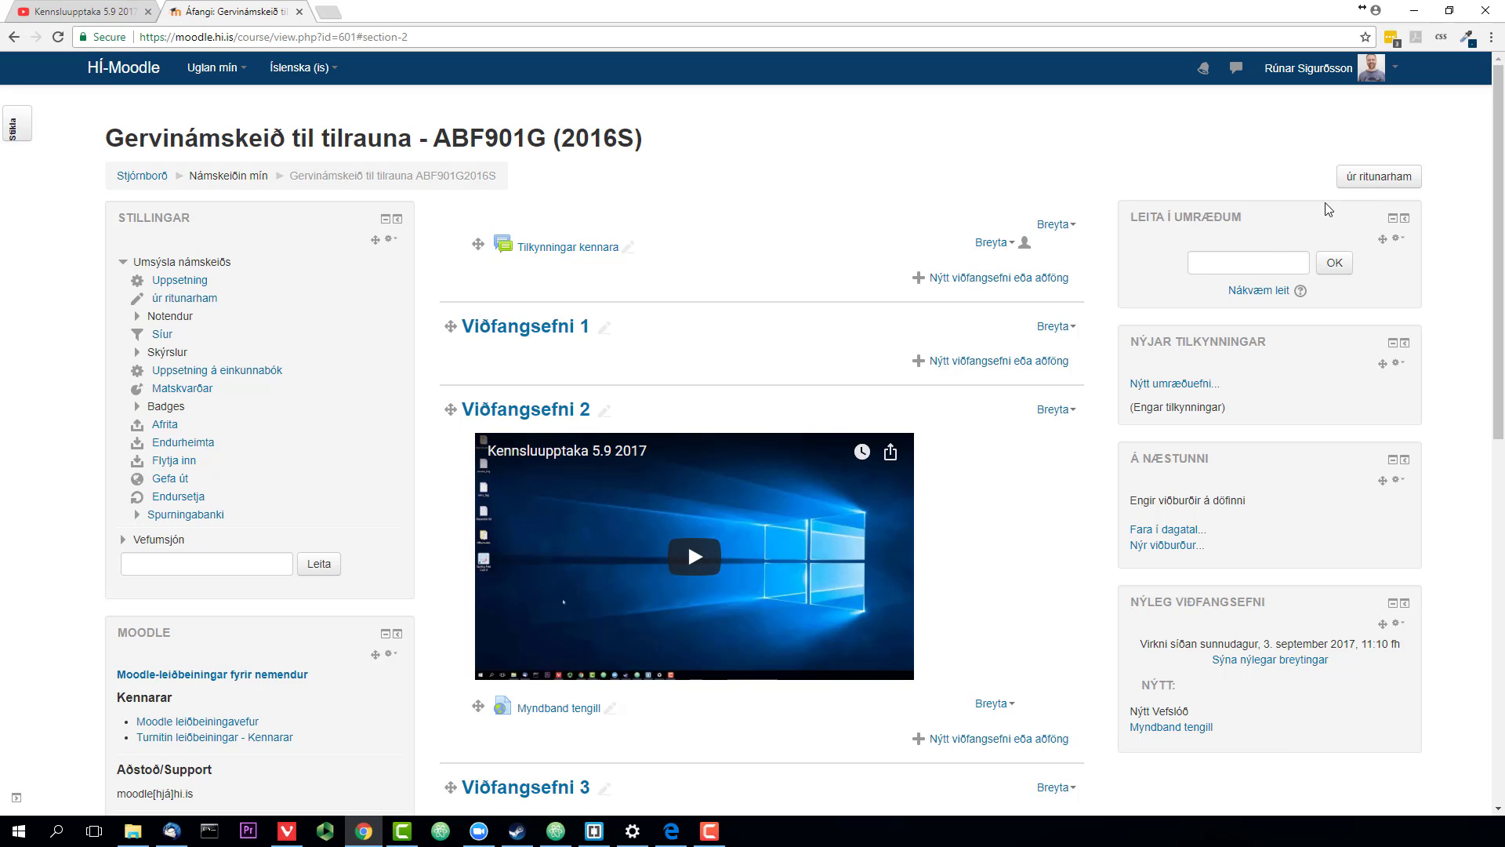
Turn off course editing and test the Myndband tengill link, pausing the video it opens before returning to the Moodle course page
{"action": "left_click", "coordinate": [1363, 181]}
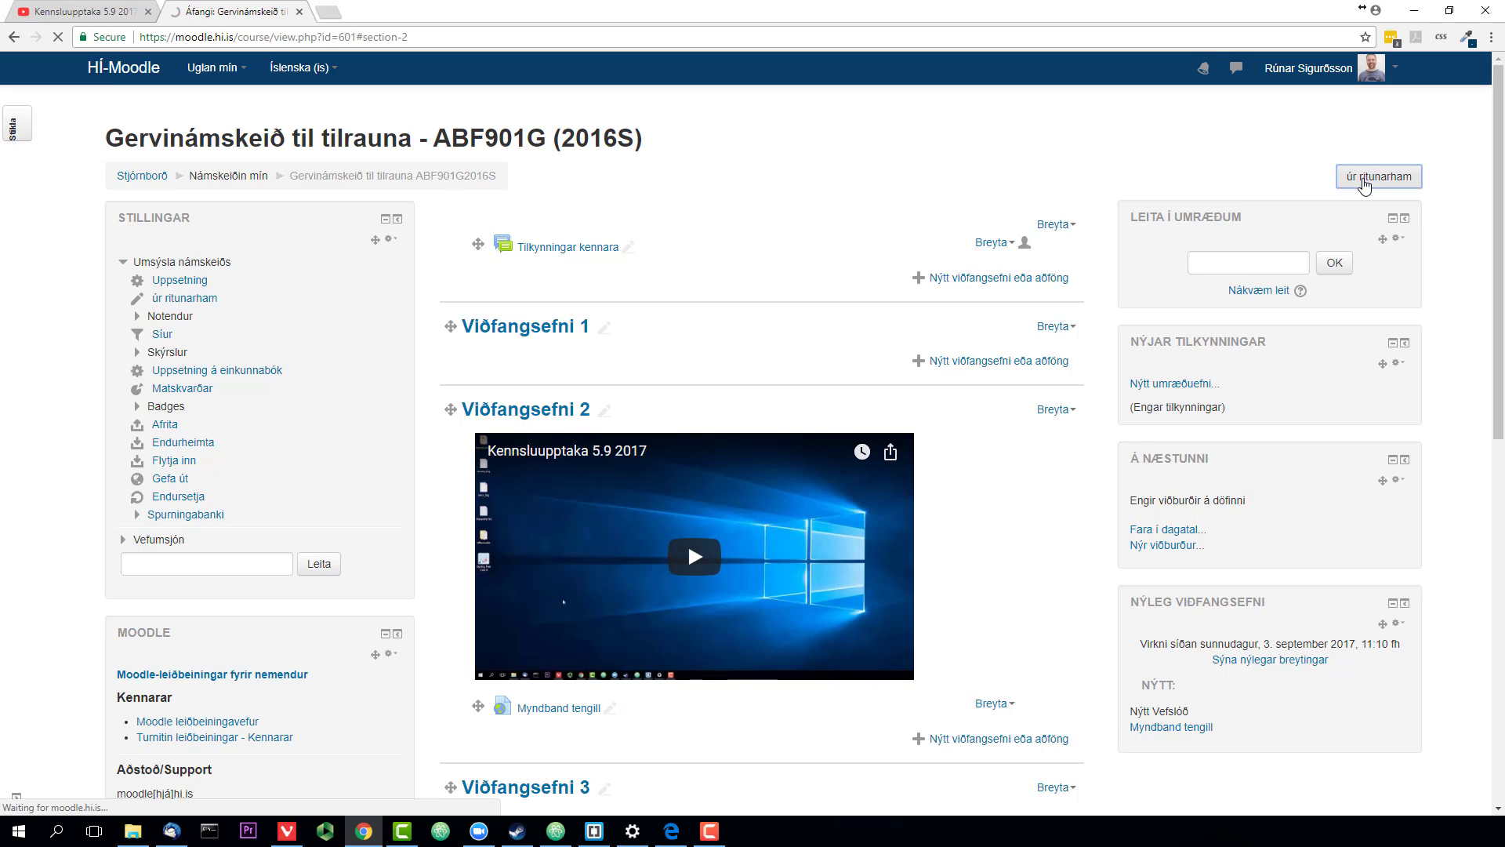
{"action": "scroll", "coordinate": [960, 560], "scroll_direction": "down", "scroll_amount": 2}
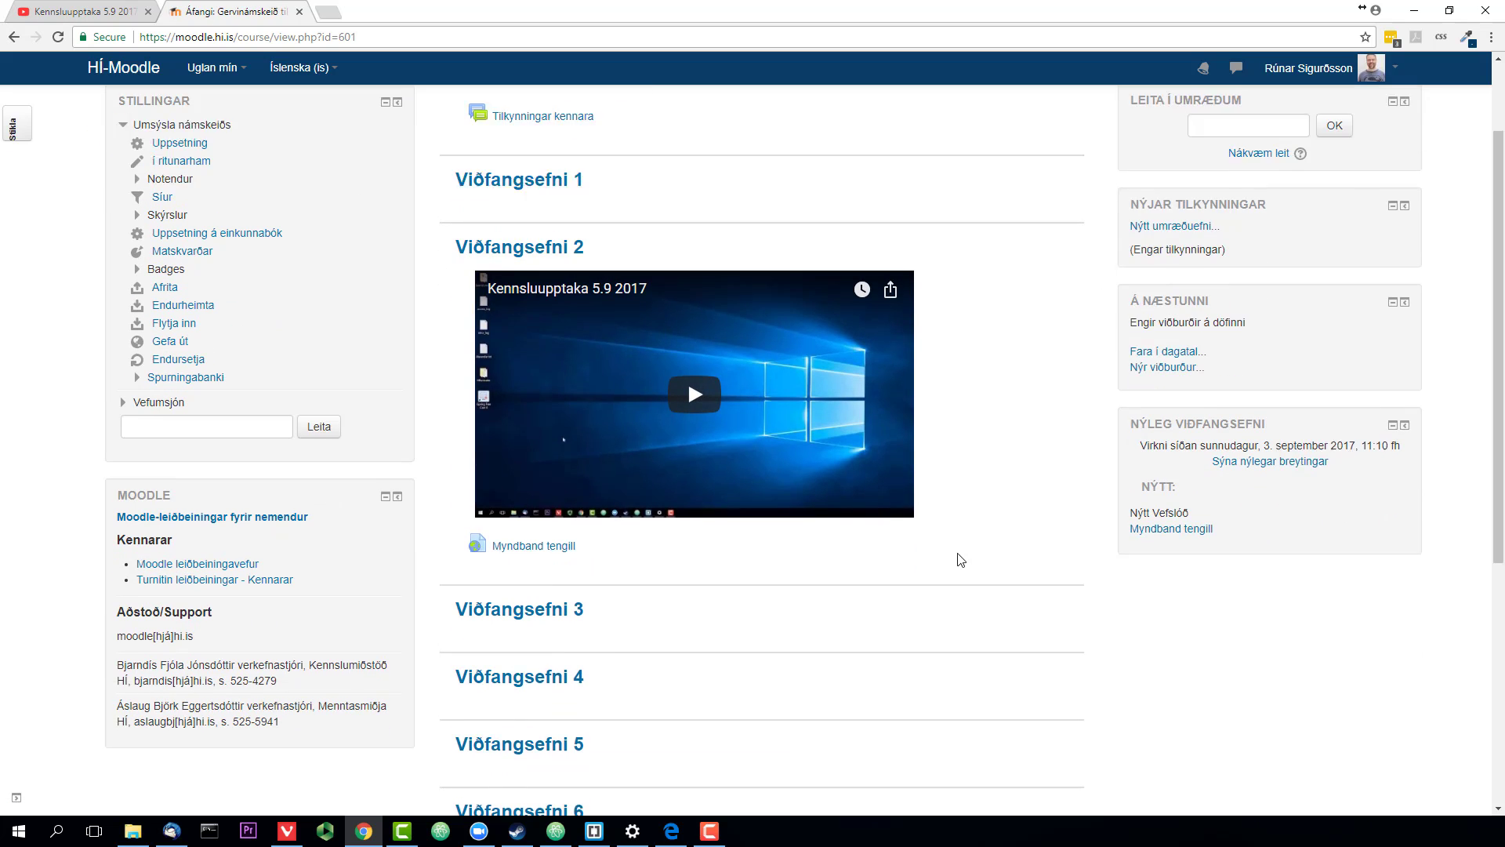
{"action": "scroll", "coordinate": [961, 560], "scroll_direction": "down", "scroll_amount": 2}
{"action": "left_click", "coordinate": [524, 429]}
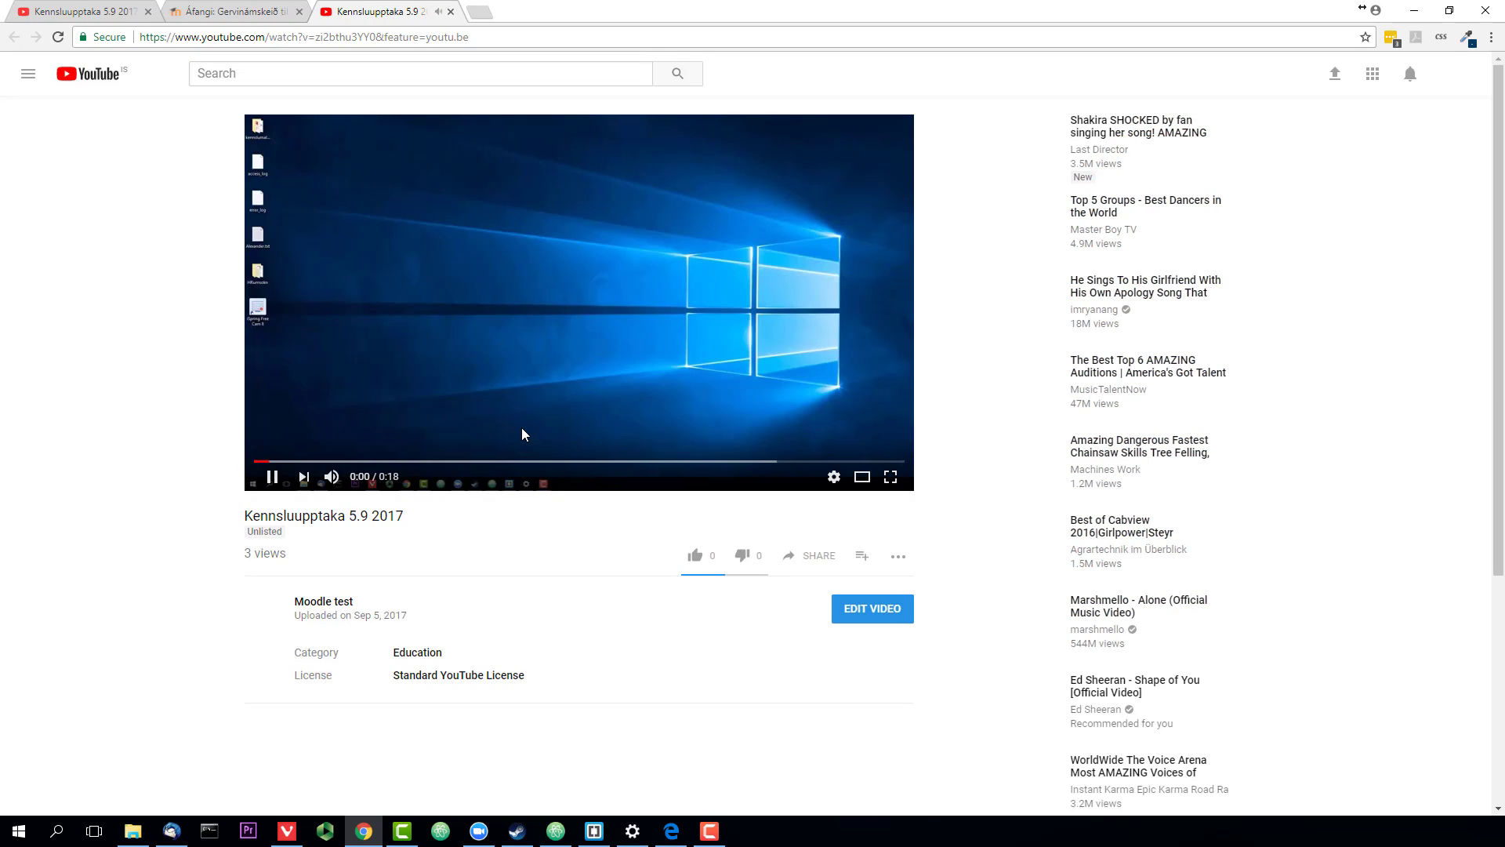
{"action": "left_click", "coordinate": [272, 476]}
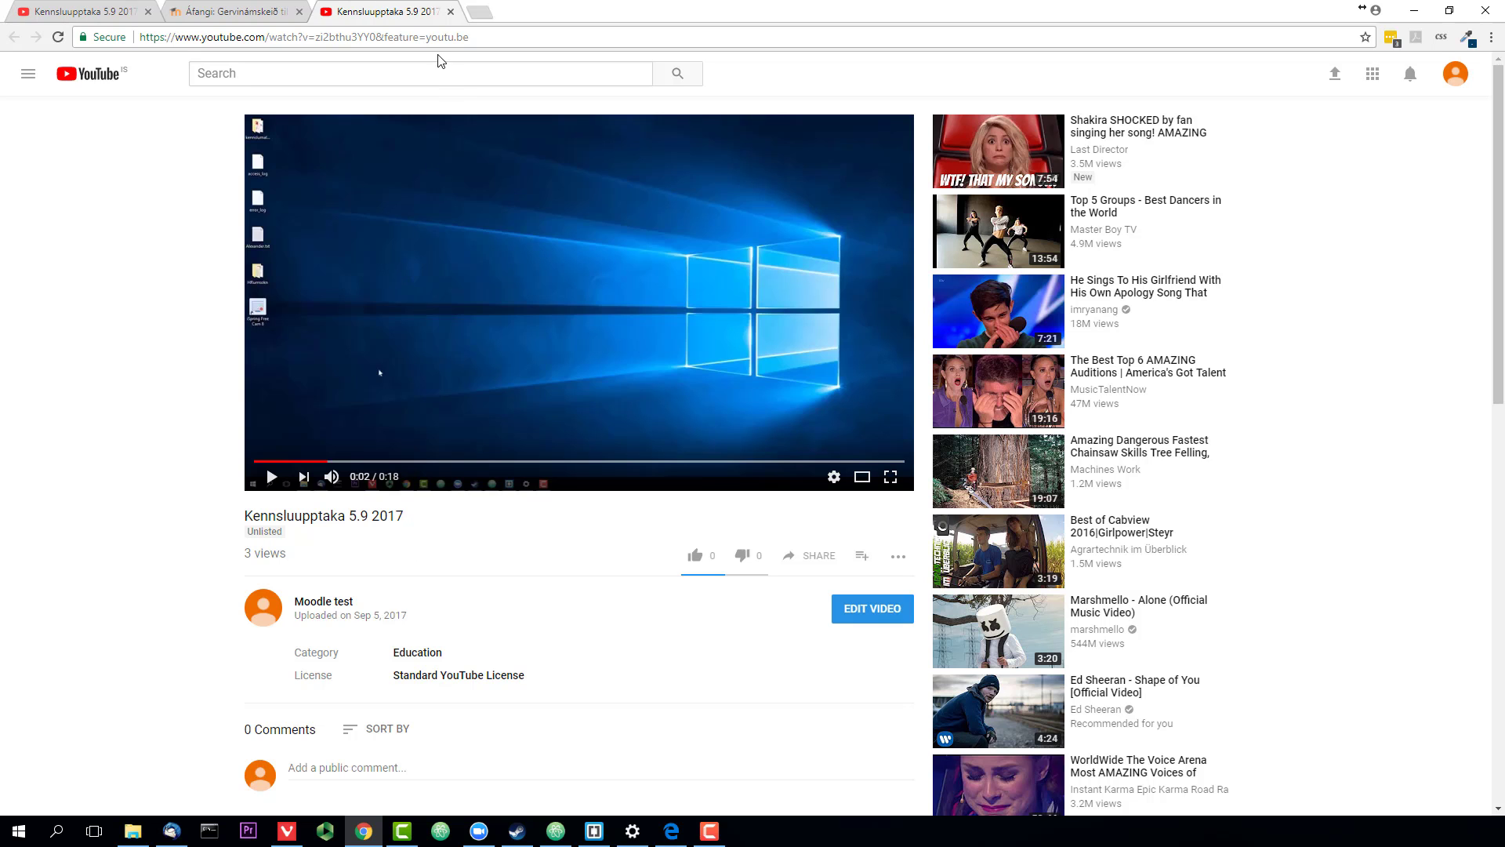
{"action": "left_click", "coordinate": [227, 12]}
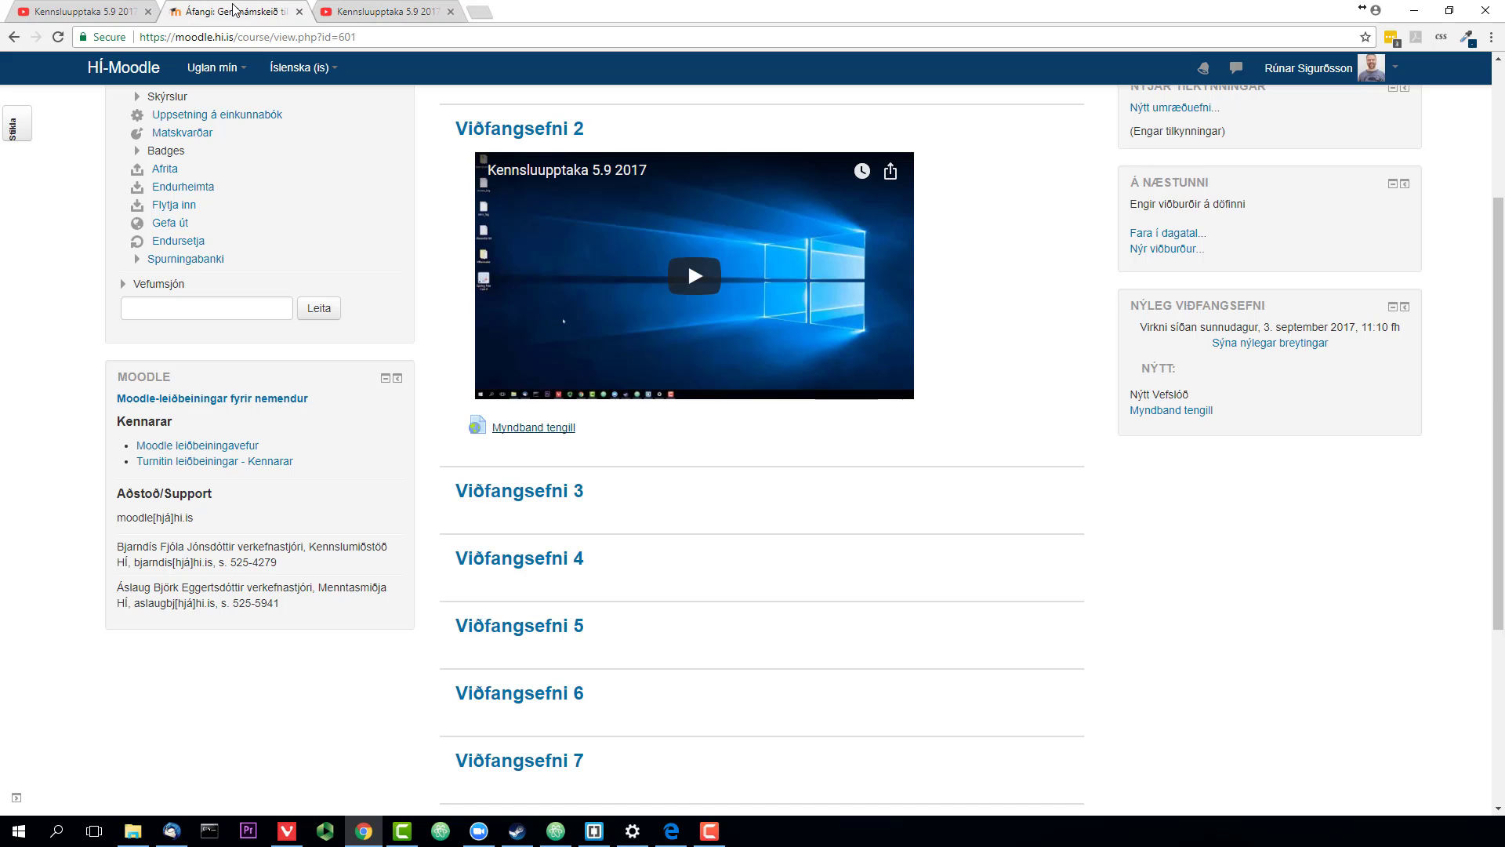
{"action": "scroll", "coordinate": [937, 540], "scroll_direction": "up", "scroll_amount": 3}
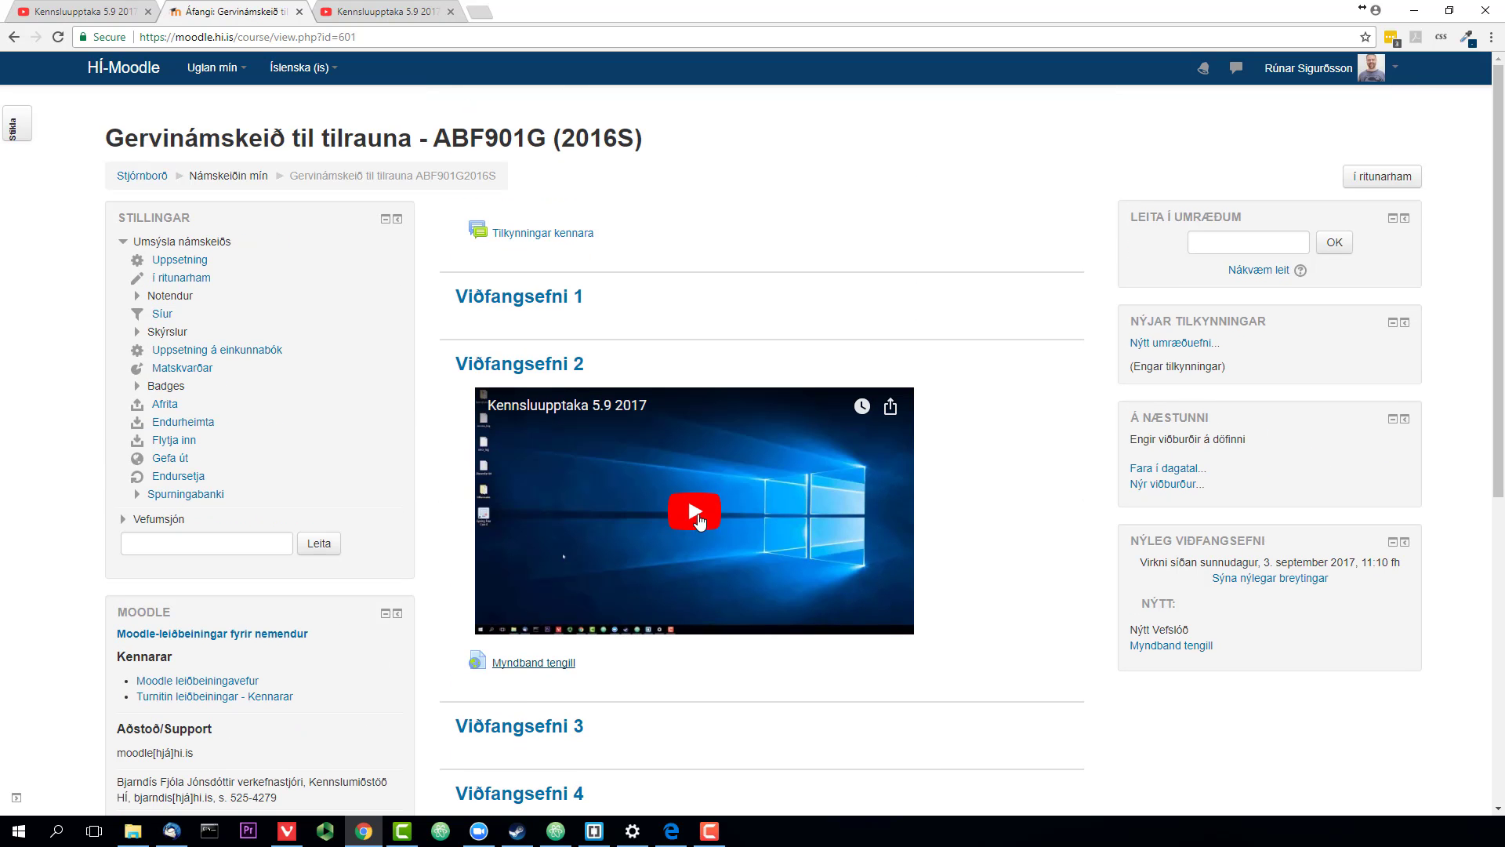